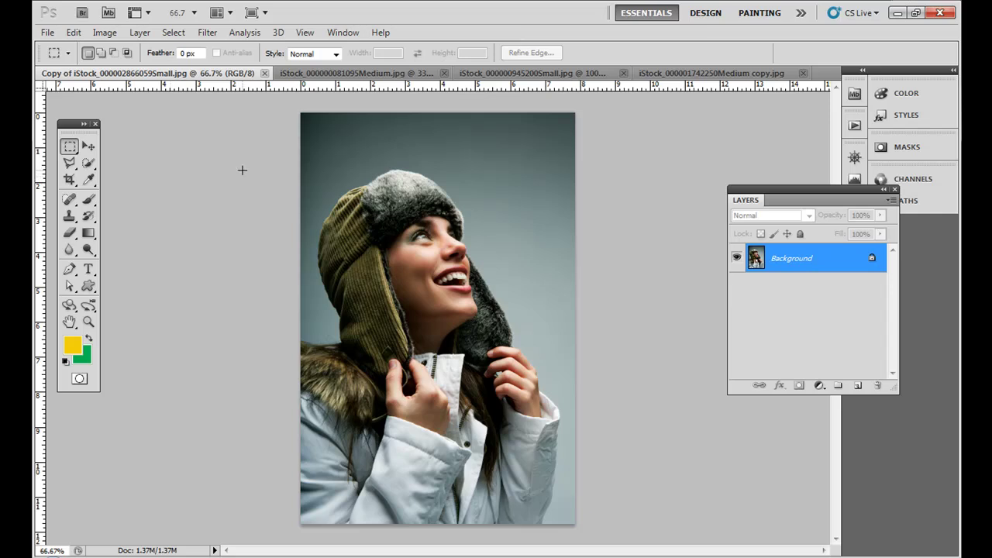
Step: Glance at the boat image, return to the portrait and add an empty layer above it
{"action": "left_click", "coordinate": [337, 74]}
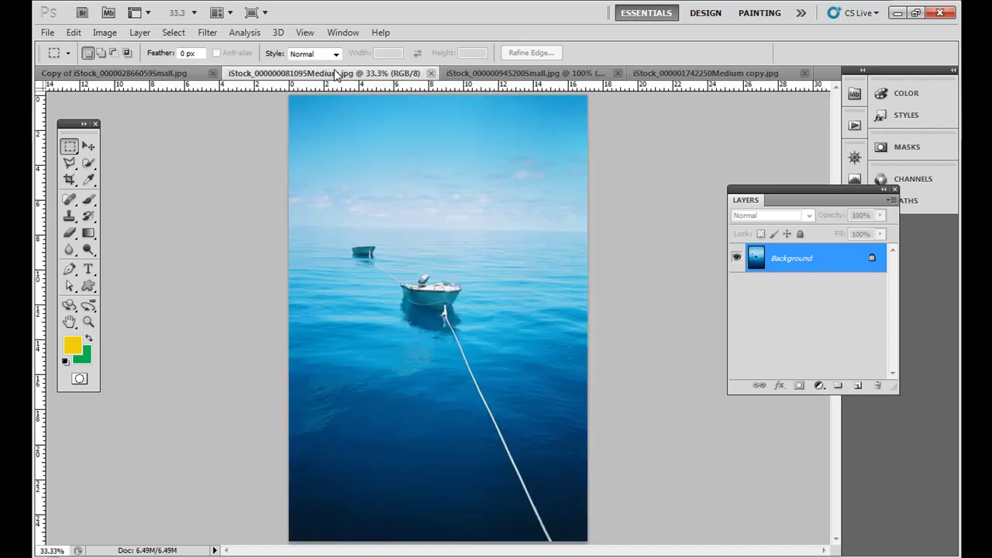
{"action": "left_click", "coordinate": [144, 73]}
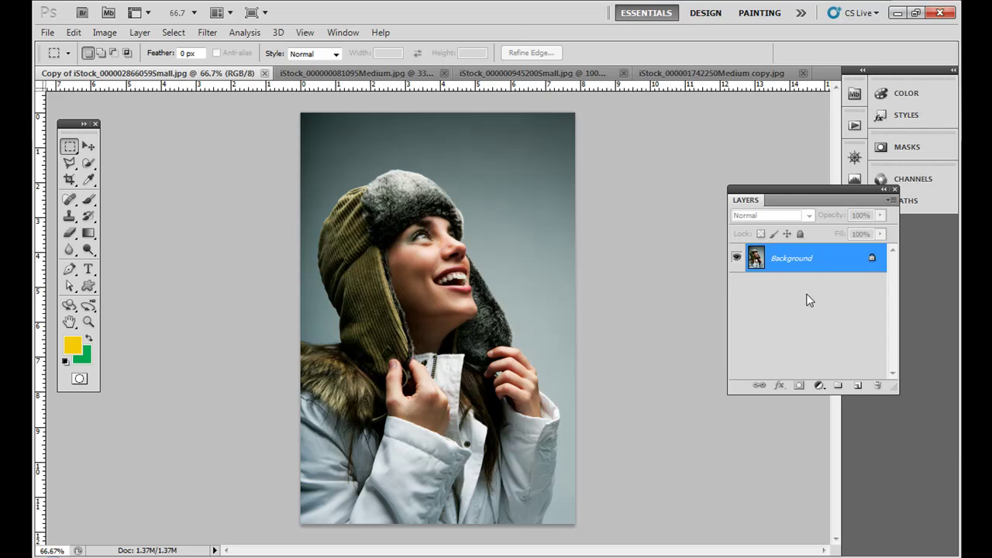
{"action": "left_click", "coordinate": [858, 386]}
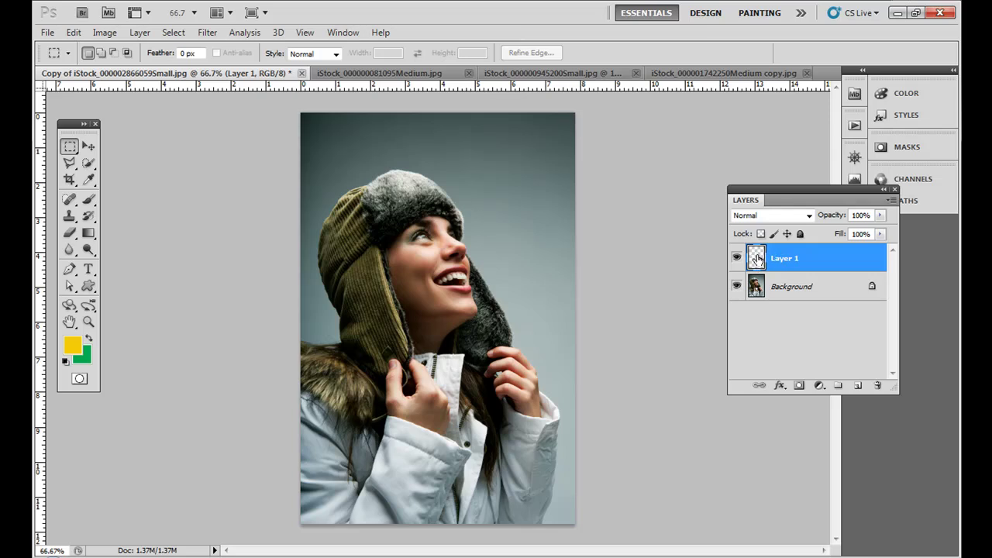
Step: Paint a soft yellow blob across the photo's top on Layer 1, then try moving it below Background
{"action": "left_click", "coordinate": [93, 200]}
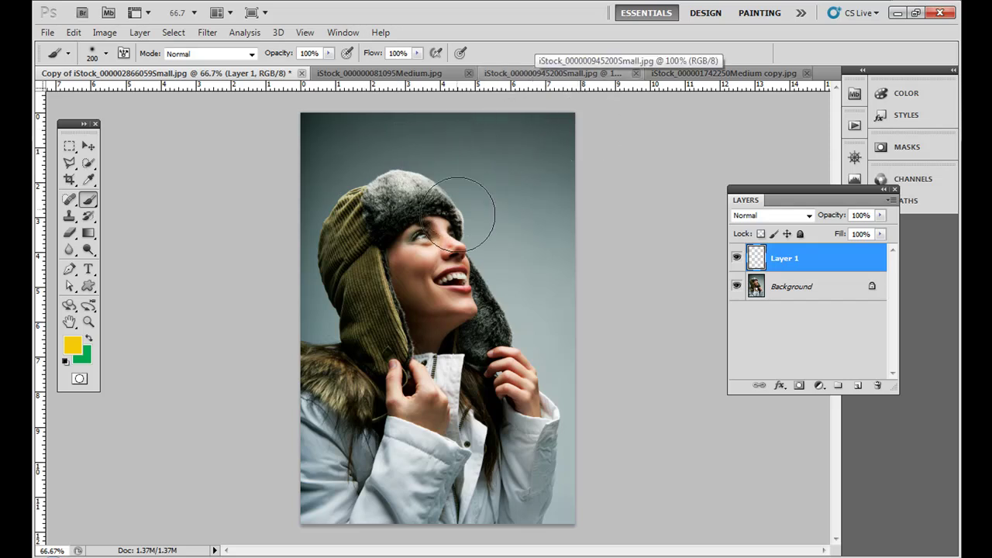
{"action": "mouse_move", "coordinate": [483, 171]}
{"action": "left_mouse_down"}
{"action": "mouse_move", "coordinate": [537, 169]}
{"action": "mouse_move", "coordinate": [461, 142]}
{"action": "mouse_move", "coordinate": [580, 138]}
{"action": "left_mouse_up"}
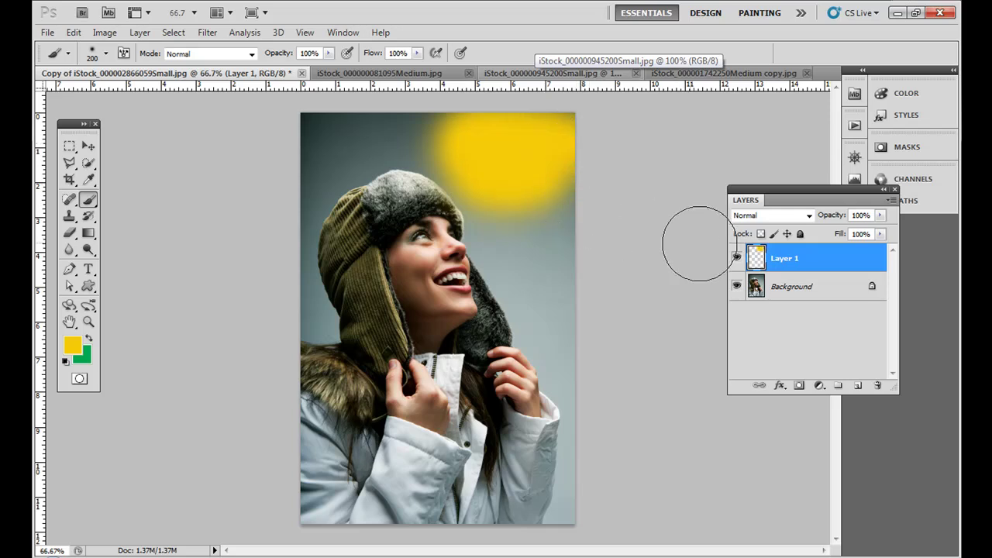
{"action": "left_click_drag", "start_coordinate": [747, 258], "coordinate": [764, 341]}
{"action": "left_click_drag", "start_coordinate": [760, 259], "coordinate": [775, 297]}
Step: Convert Background into Layer 0, then move Layer 1 below it and back on top
{"action": "double_click", "coordinate": [775, 296]}
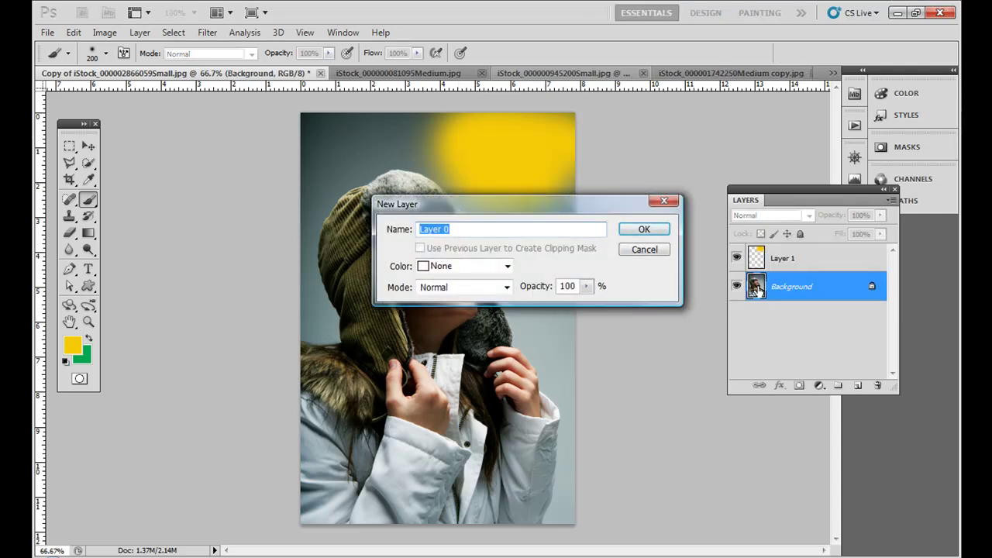
{"action": "left_click", "coordinate": [646, 230]}
{"action": "left_click_drag", "start_coordinate": [753, 259], "coordinate": [765, 341]}
{"action": "left_click_drag", "start_coordinate": [759, 291], "coordinate": [771, 271]}
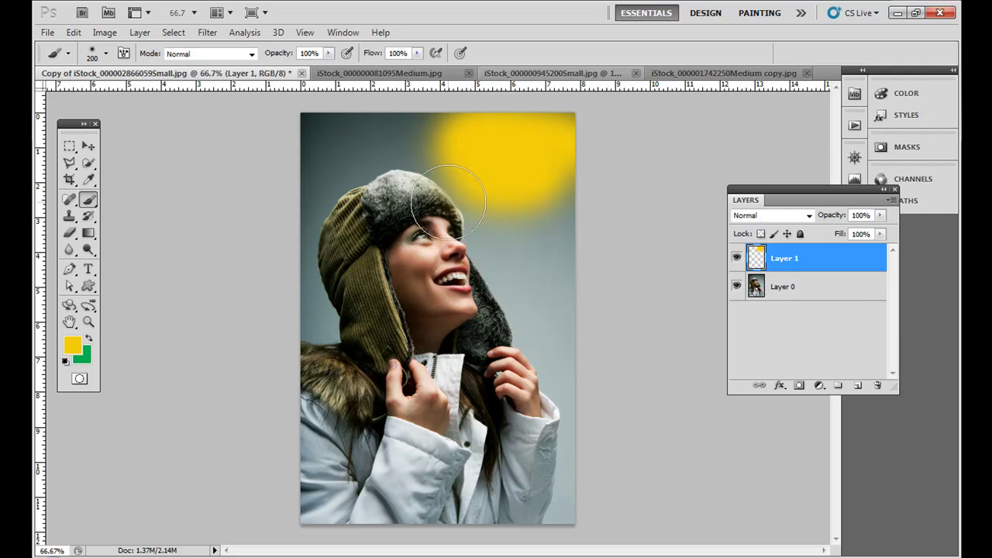
{"action": "left_click", "coordinate": [67, 151]}
{"action": "left_click", "coordinate": [68, 151]}
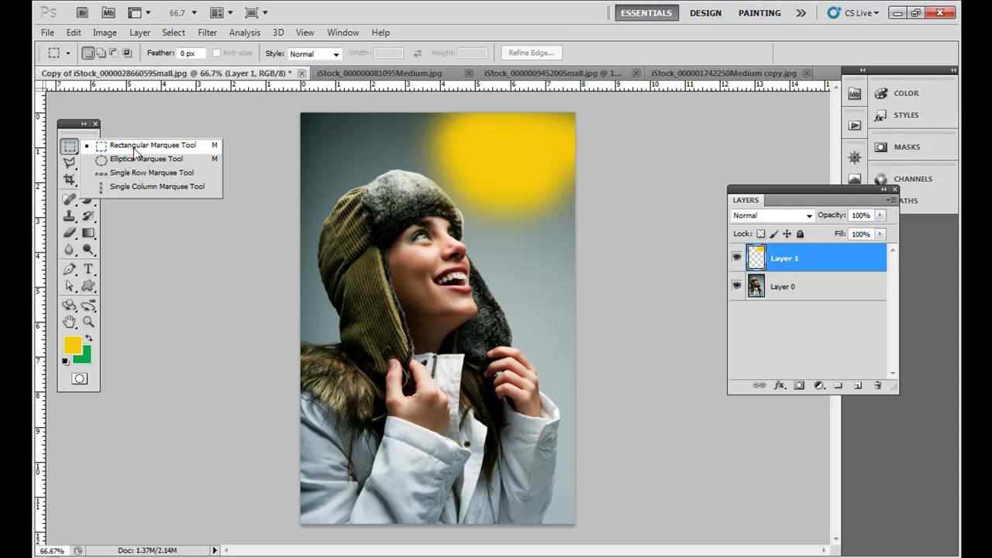
{"action": "left_click", "coordinate": [184, 147]}
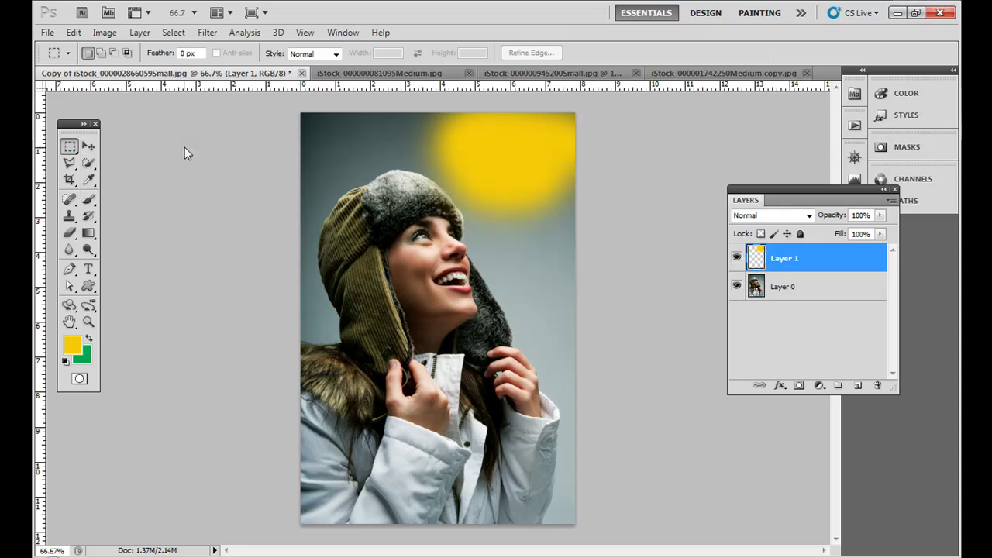
{"action": "left_click_drag", "start_coordinate": [267, 99], "coordinate": [405, 167]}
{"action": "left_click", "coordinate": [778, 292]}
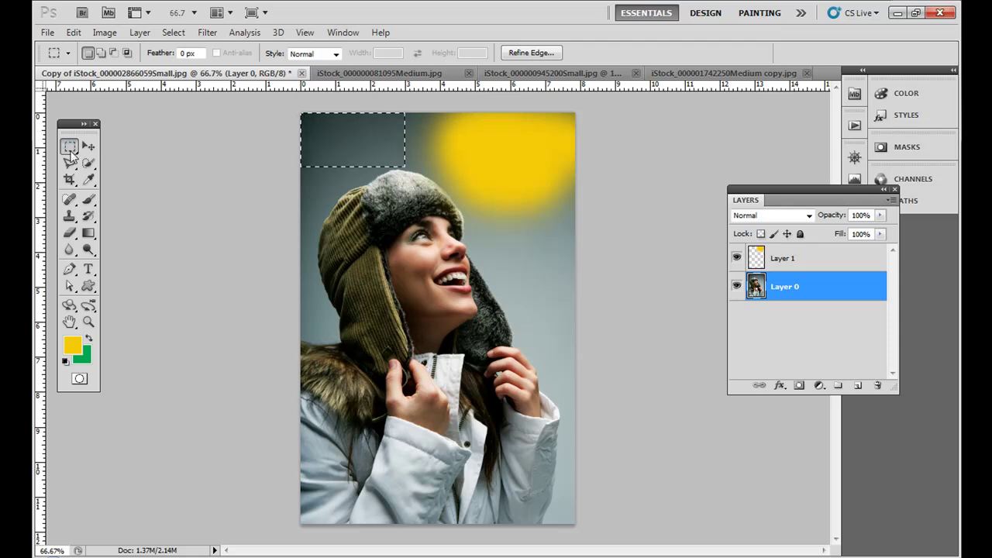
{"action": "left_click", "coordinate": [458, 139]}
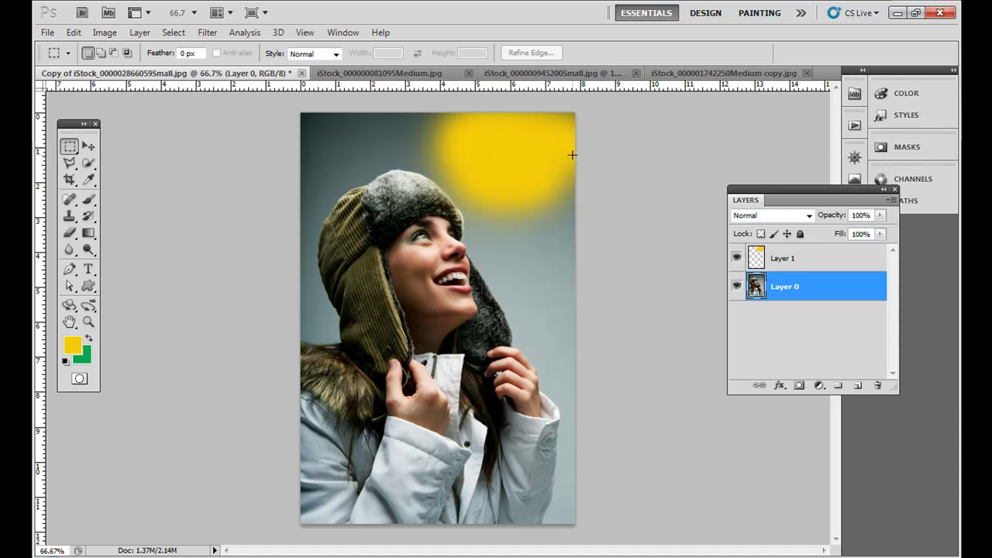
Step: Select Layer 1 and set the yellow glow's blend mode to Dissolve
{"action": "left_click", "coordinate": [771, 265]}
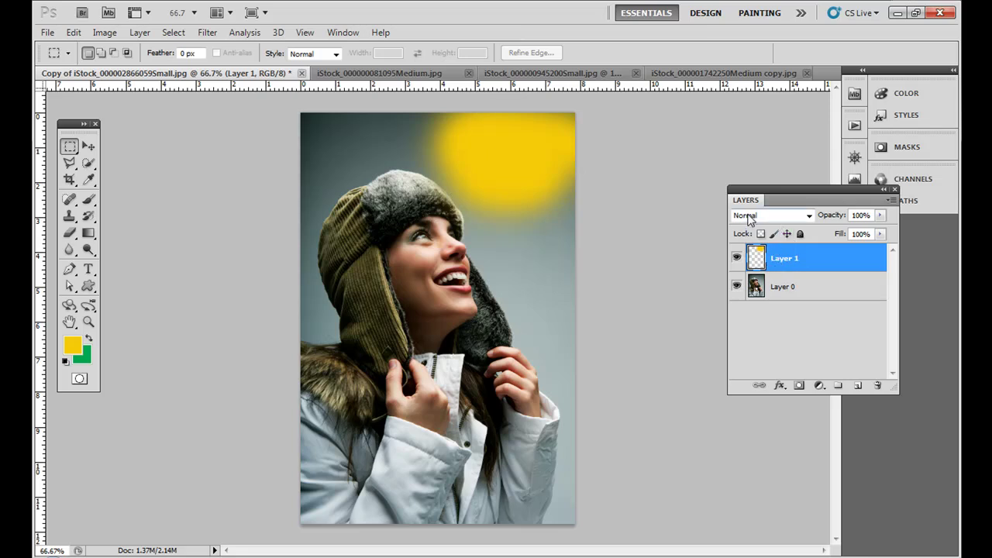
{"action": "left_click_drag", "start_coordinate": [746, 200], "coordinate": [687, 177]}
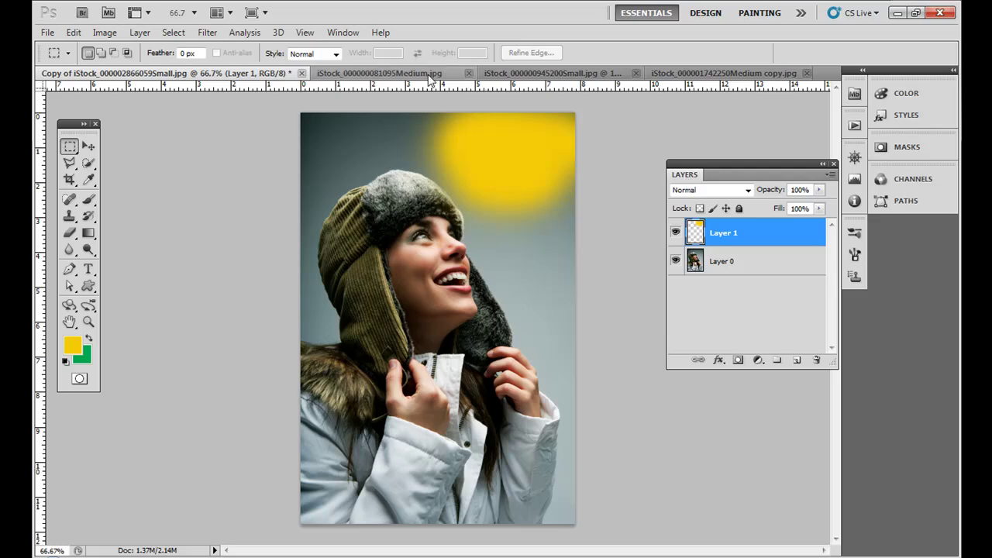
{"action": "left_click", "coordinate": [344, 32]}
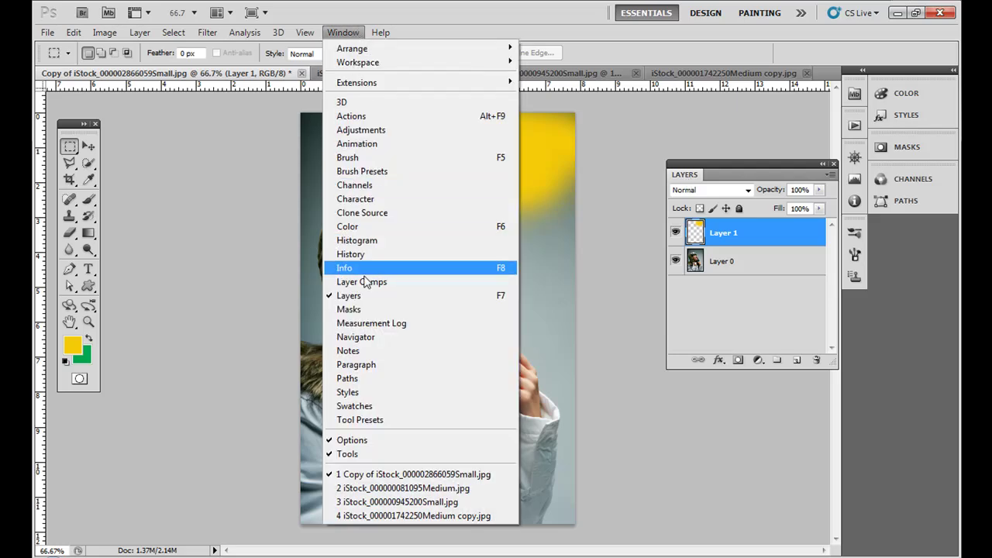
{"action": "left_click", "coordinate": [504, 8]}
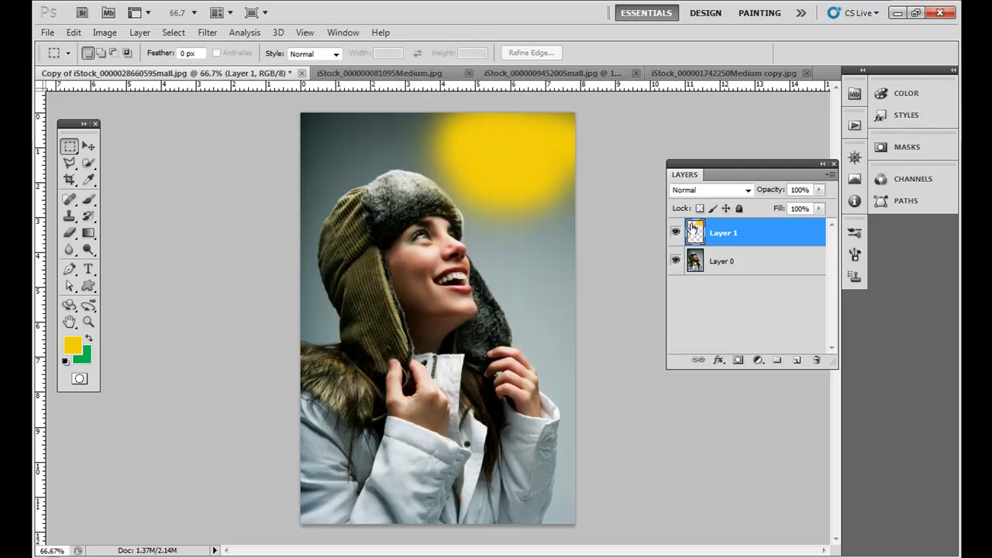
{"action": "left_click", "coordinate": [723, 190]}
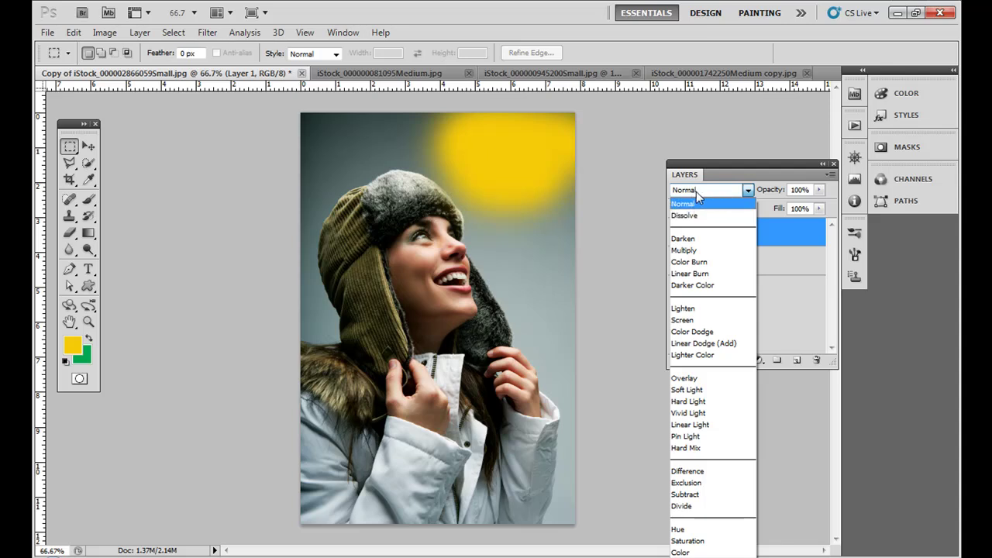
{"action": "left_click", "coordinate": [697, 216]}
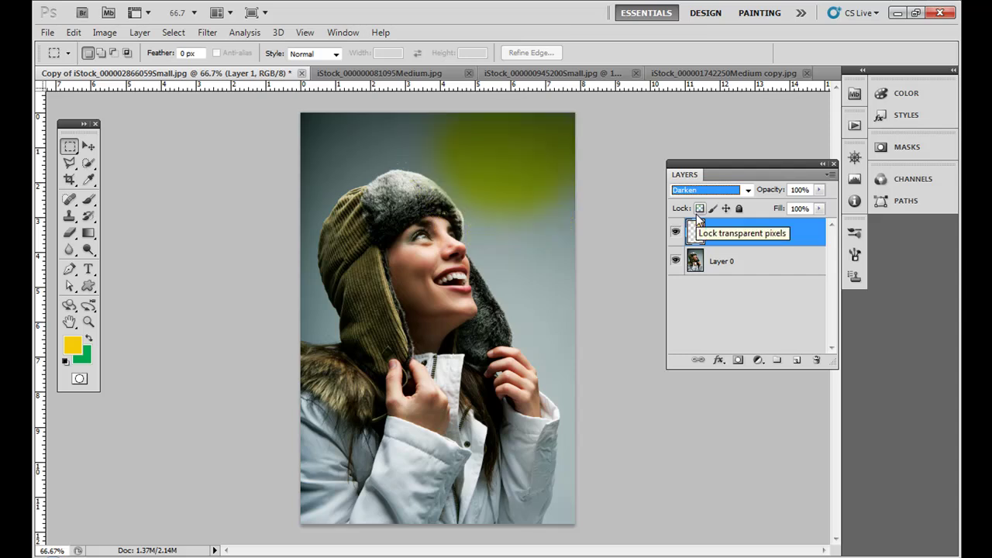
Step: Step Layer 1's blend mode through Multiply, Color Dodge, Overlay and Soft Light, ending on Exclusion
{"action": "key", "text": "Down"}
{"action": "key", "text": "Down"}
{"action": "key", "text": "Down"}
{"action": "key", "text": "Down"}
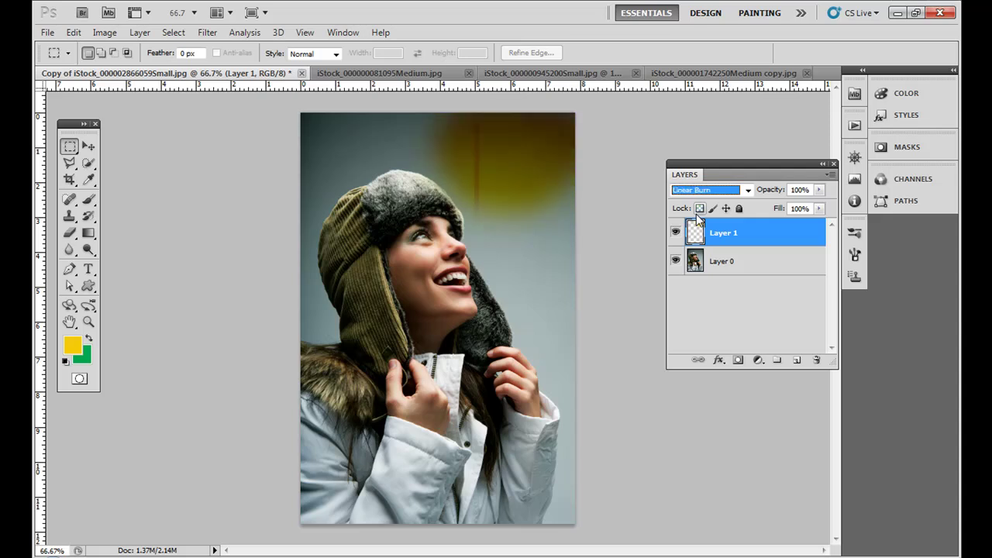
{"action": "key", "text": "Down"}
{"action": "key", "text": "Down"}
{"action": "key", "text": "Down"}
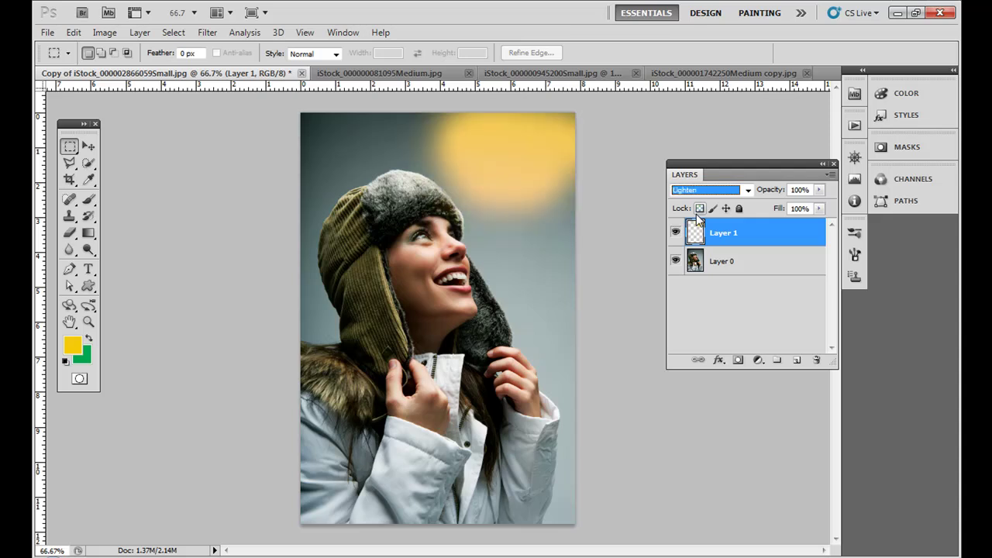
{"action": "key", "text": "Down"}
{"action": "key", "text": "Down"}
{"action": "key", "text": "Down"}
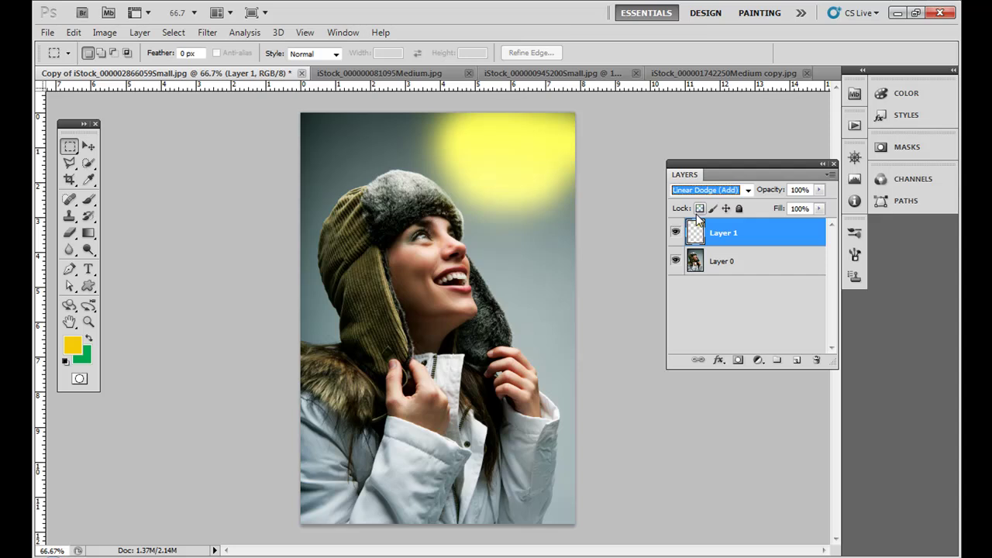
{"action": "key", "text": "Down"}
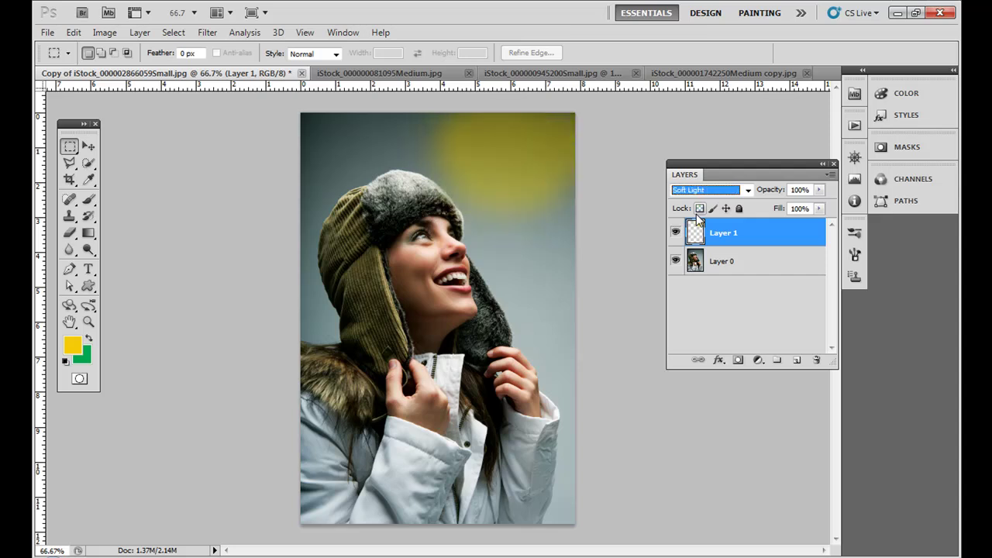
{"action": "key", "text": "Up"}
{"action": "key", "text": "Down"}
{"action": "key", "text": "Down"}
{"action": "key", "text": "Up"}
{"action": "key", "text": "Up"}
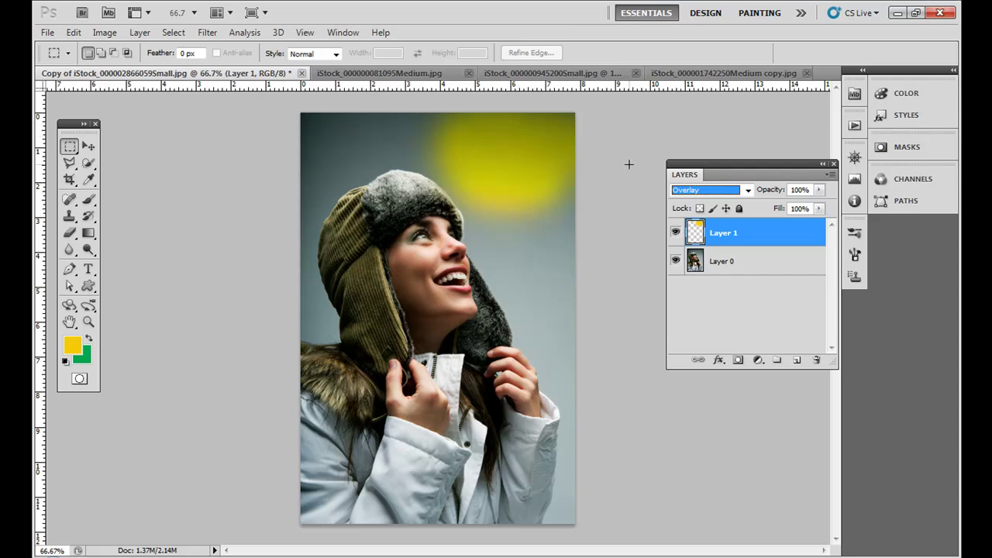
{"action": "key", "text": "Down"}
{"action": "key", "text": "Down"}
{"action": "key", "text": "Down"}
{"action": "key", "text": "Down"}
{"action": "key", "text": "Down"}
{"action": "key", "text": "Down"}
{"action": "key", "text": "Down"}
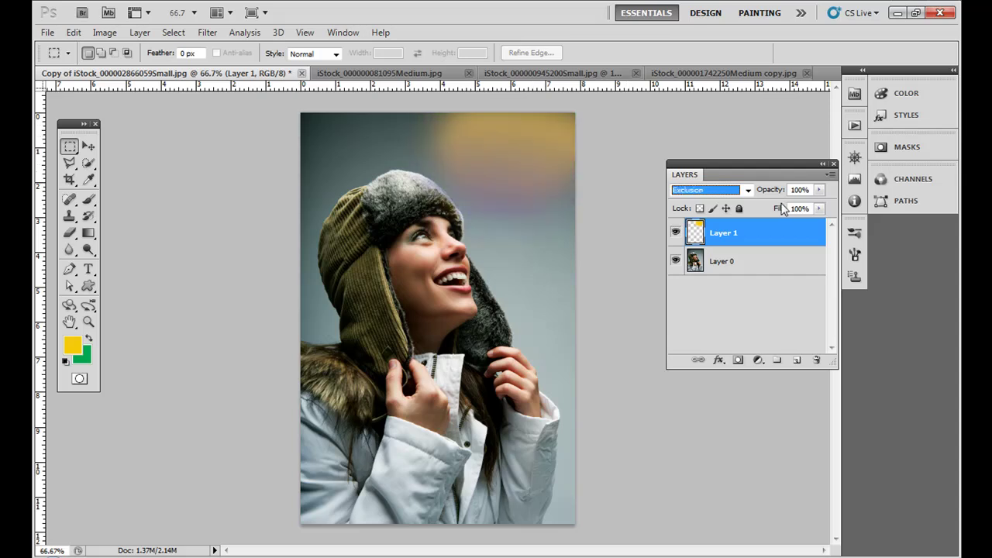
Step: Reset Layer 1 to Normal, delete it, and switch to the boat-on-sea document
{"action": "left_click", "coordinate": [747, 189]}
{"action": "left_click", "coordinate": [736, 206]}
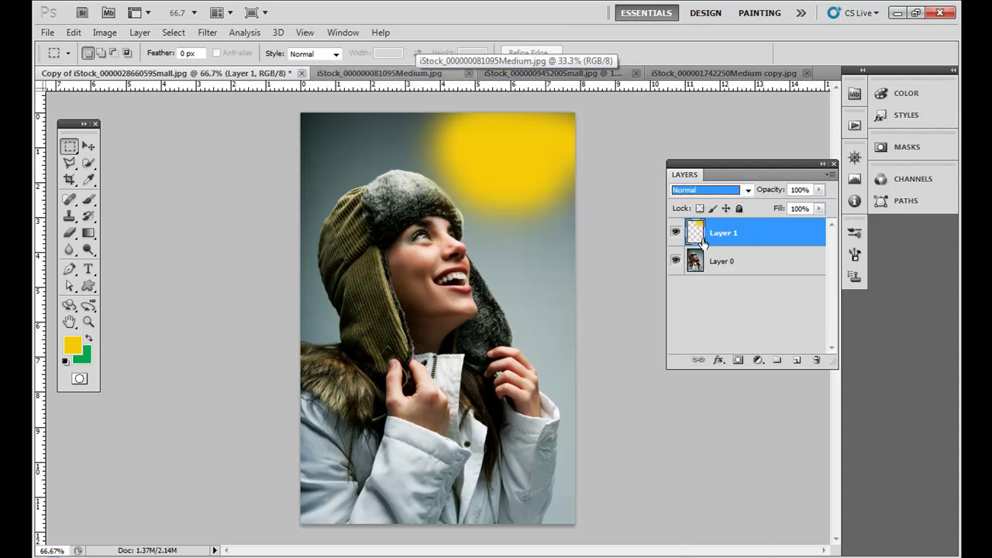
{"action": "left_click_drag", "start_coordinate": [702, 246], "coordinate": [816, 361]}
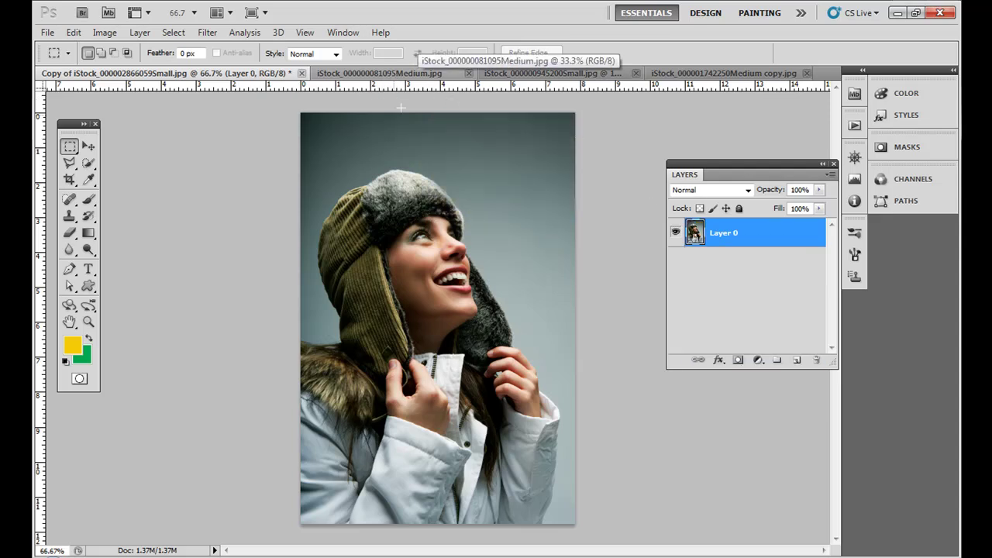
{"action": "left_click", "coordinate": [391, 76]}
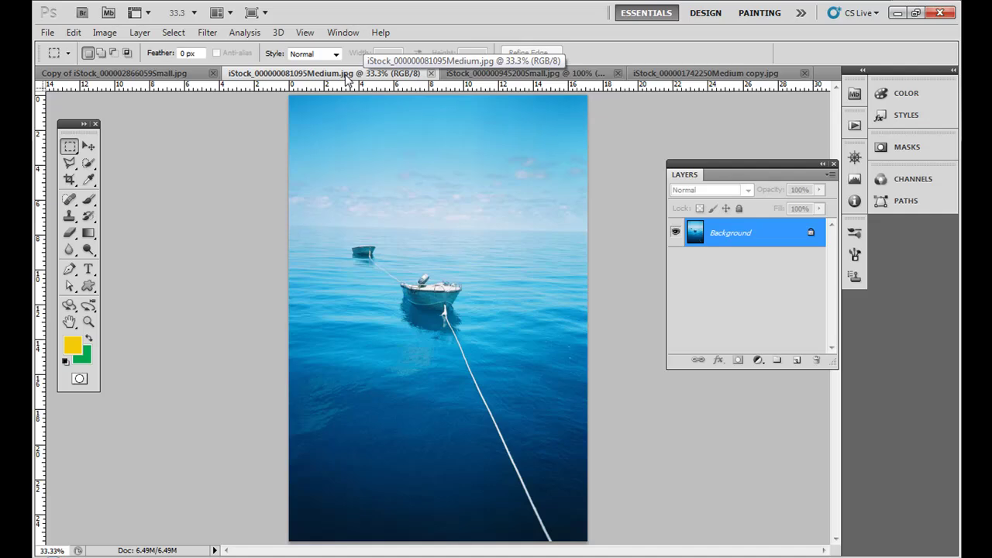
Step: Drag the boat photo into the portrait as Layer 1, minimize its window, and shift it down
{"action": "left_click_drag", "start_coordinate": [347, 77], "coordinate": [594, 118]}
{"action": "left_click", "coordinate": [88, 147]}
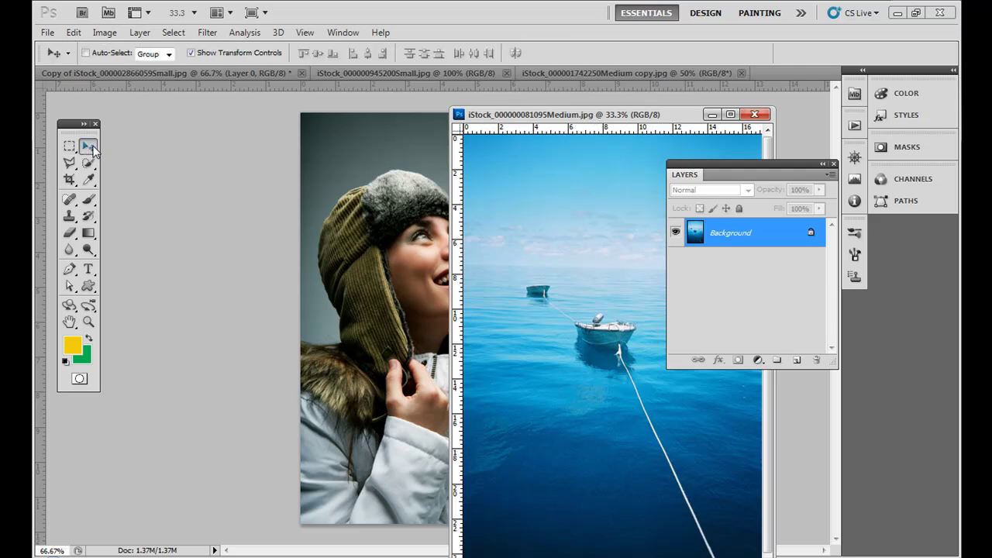
{"action": "left_click_drag", "start_coordinate": [434, 185], "coordinate": [373, 180]}
{"action": "left_click", "coordinate": [711, 114]}
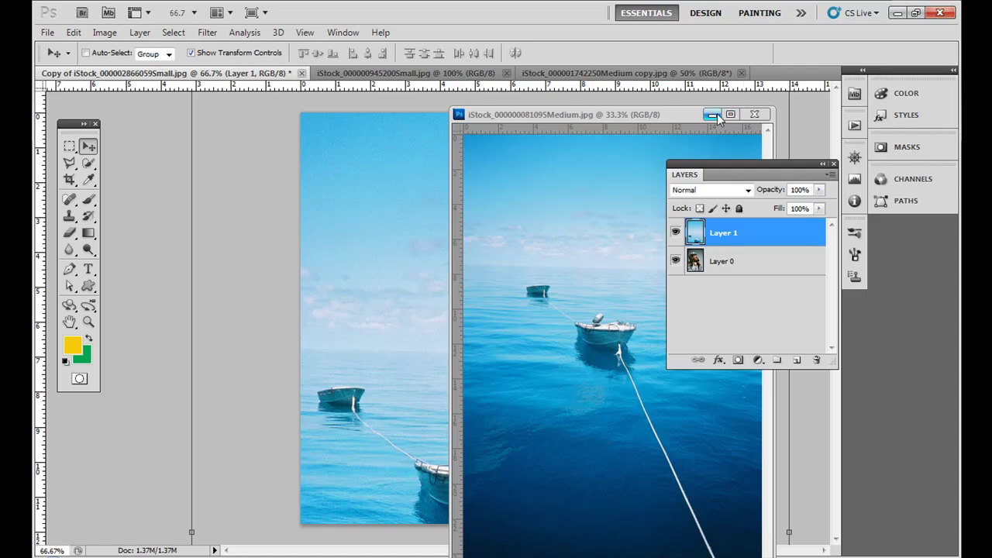
{"action": "left_click_drag", "start_coordinate": [435, 228], "coordinate": [448, 304]}
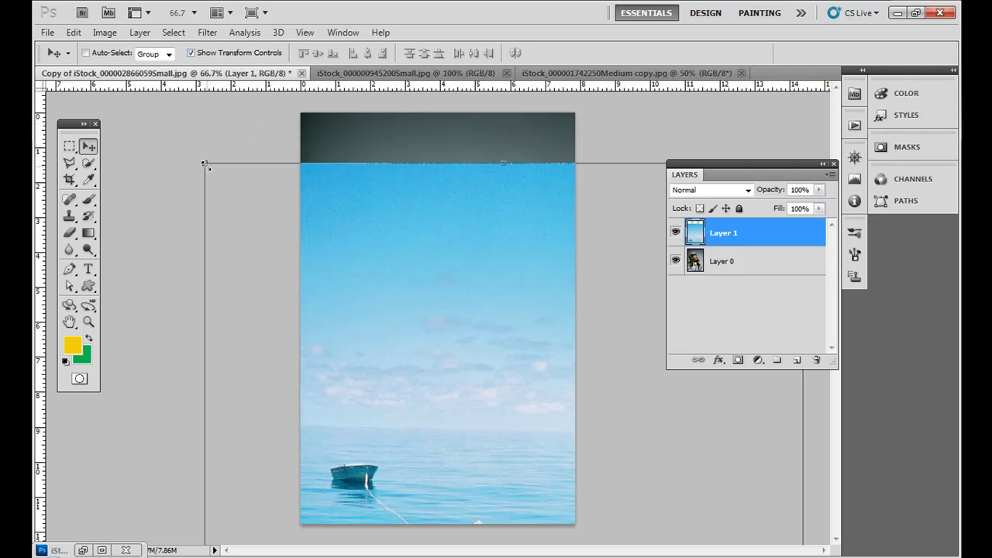
Step: Scale the boat layer to about 54% and position it to fill the whole portrait canvas
{"action": "left_click_drag", "start_coordinate": [205, 166], "coordinate": [358, 393]}
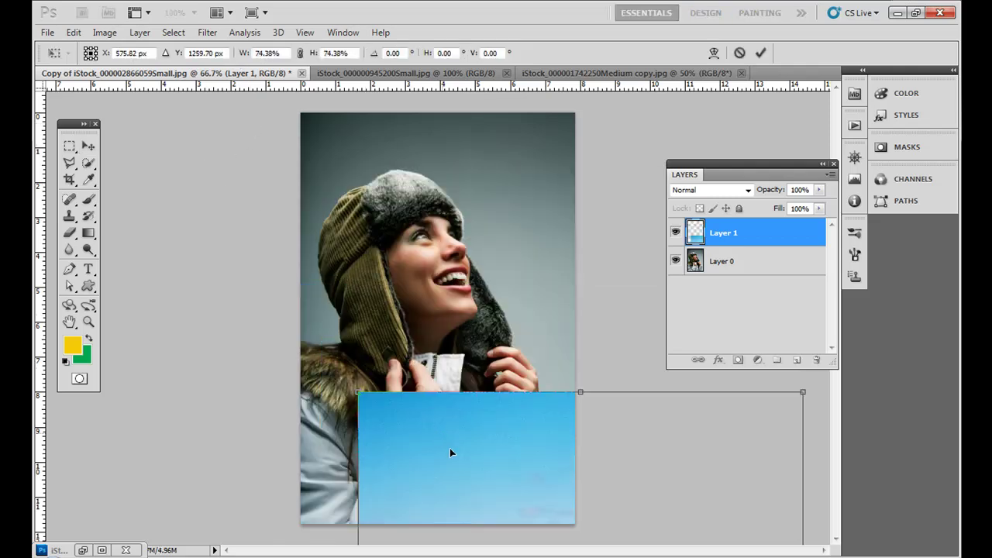
{"action": "left_click_drag", "start_coordinate": [449, 453], "coordinate": [324, 221]}
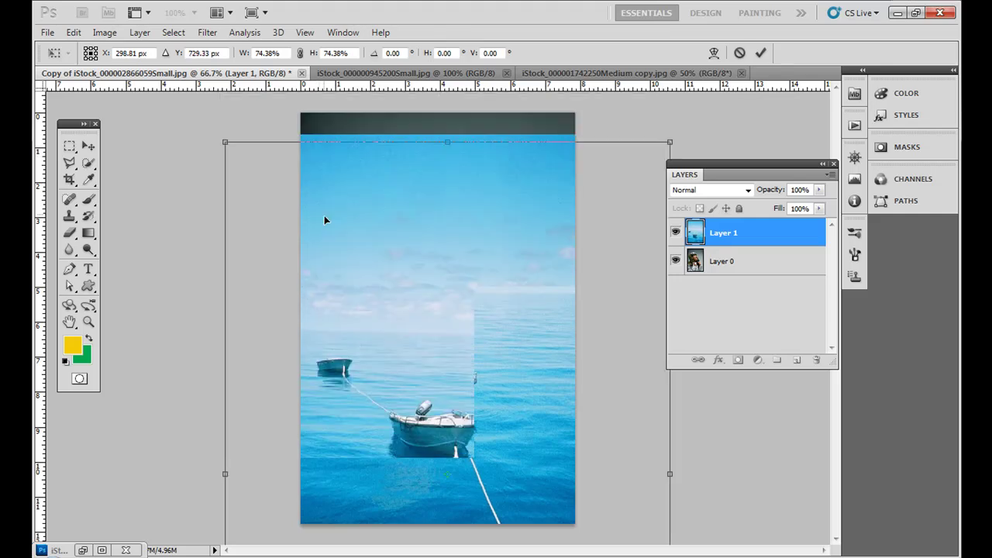
{"action": "left_click_drag", "start_coordinate": [224, 142], "coordinate": [377, 309]}
{"action": "left_click_drag", "start_coordinate": [423, 419], "coordinate": [353, 175]}
{"action": "key", "text": "Return"}
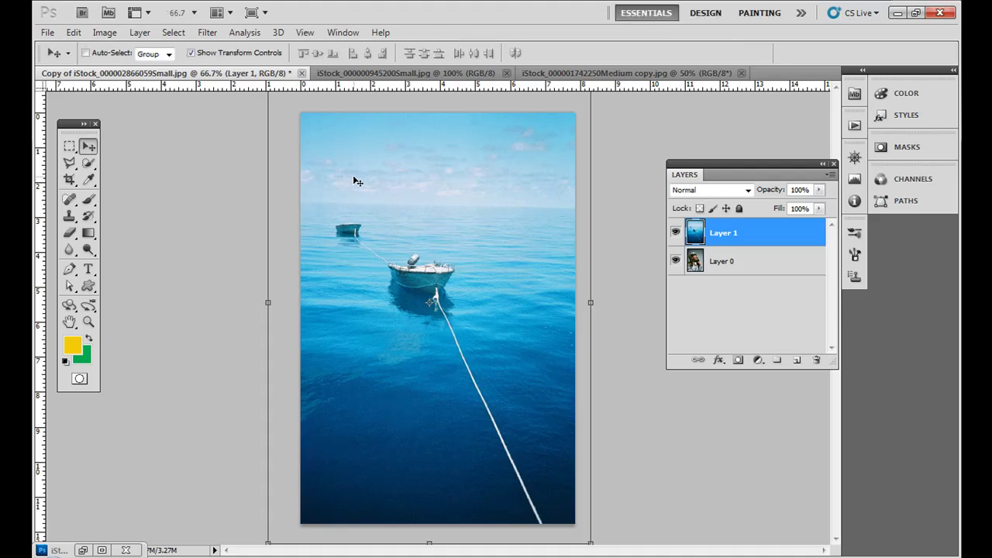
Step: Toggle the boat layer's visibility to compare, then drag its opacity down toward 27%
{"action": "left_click", "coordinate": [676, 233]}
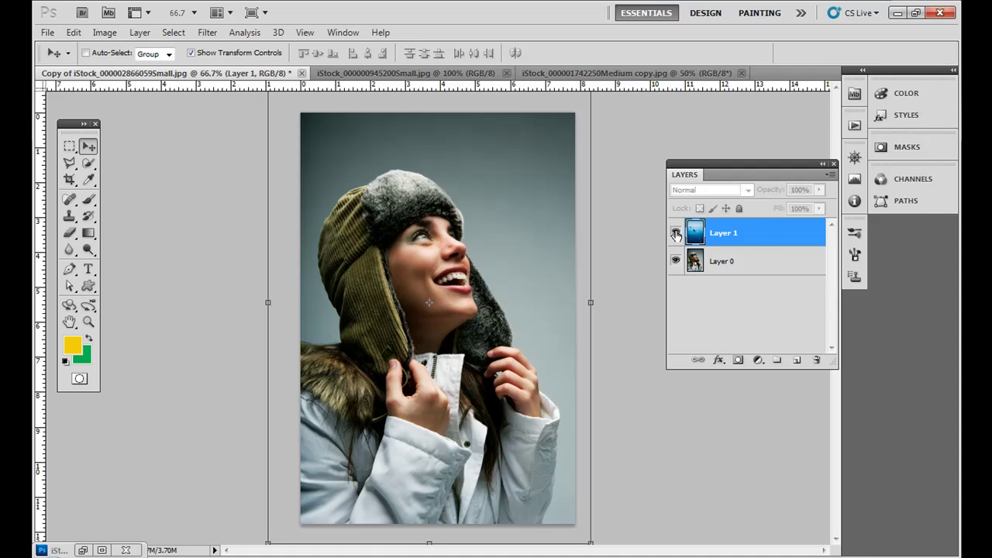
{"action": "left_click", "coordinate": [676, 233]}
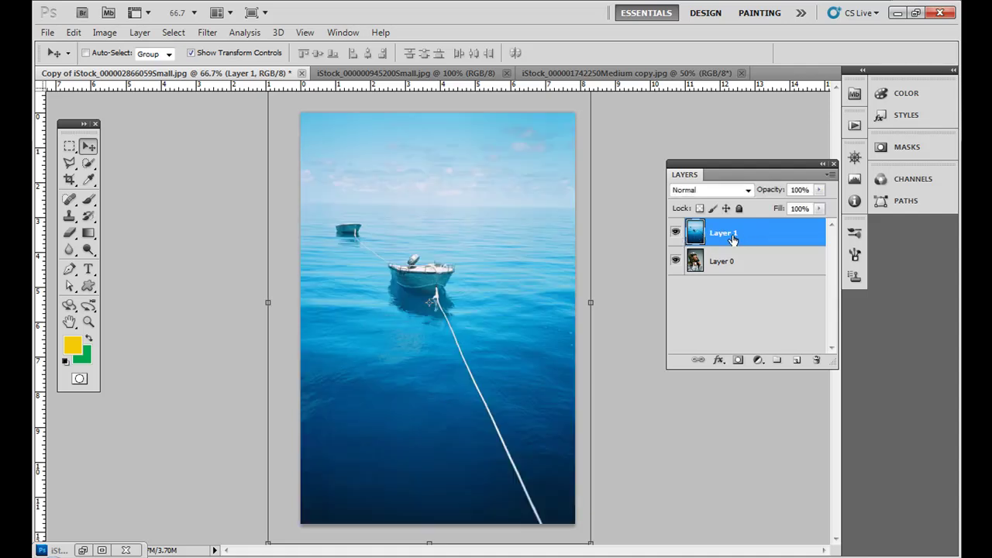
{"action": "left_click", "coordinate": [676, 234]}
{"action": "left_click", "coordinate": [675, 234]}
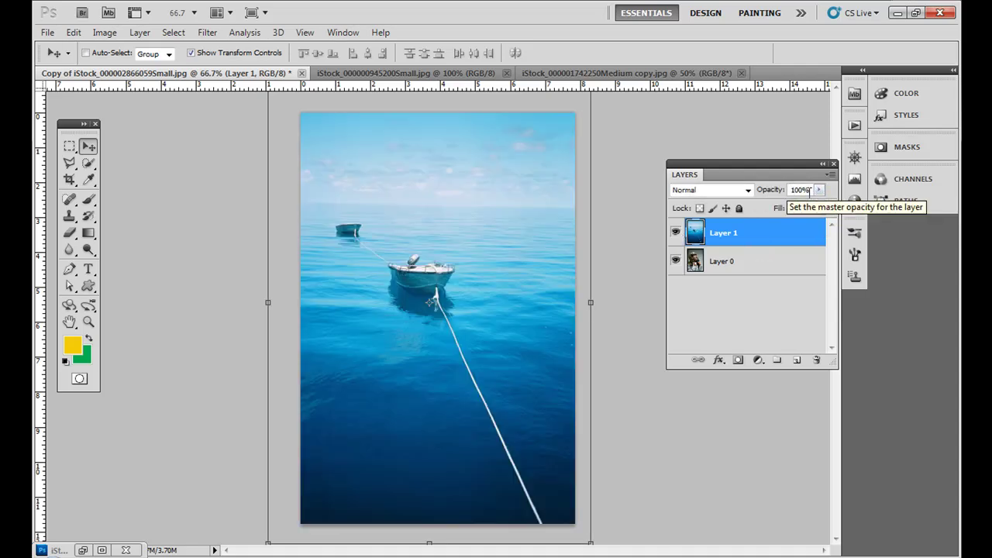
{"action": "left_click", "coordinate": [819, 190]}
{"action": "mouse_move", "coordinate": [805, 207]}
{"action": "left_mouse_down"}
{"action": "mouse_move", "coordinate": [766, 213]}
{"action": "mouse_move", "coordinate": [830, 211]}
{"action": "mouse_move", "coordinate": [820, 195]}
{"action": "left_mouse_up"}
Step: Try Darken, Multiply, Color Dodge, Screen, Overlay and Soft Light blend modes on the boat layer
{"action": "left_click", "coordinate": [748, 190]}
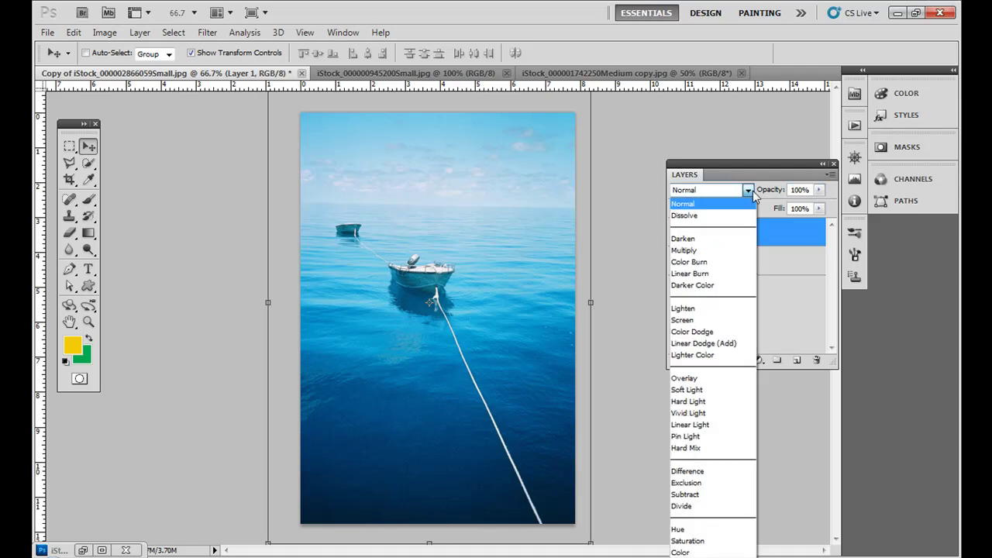
{"action": "left_click", "coordinate": [731, 224]}
{"action": "key", "text": "Down"}
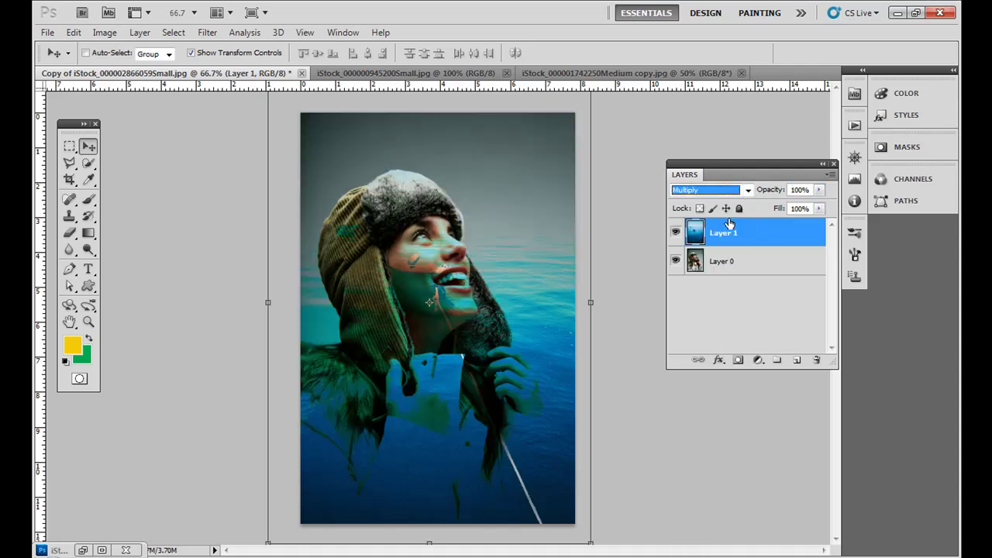
{"action": "key", "text": "Down"}
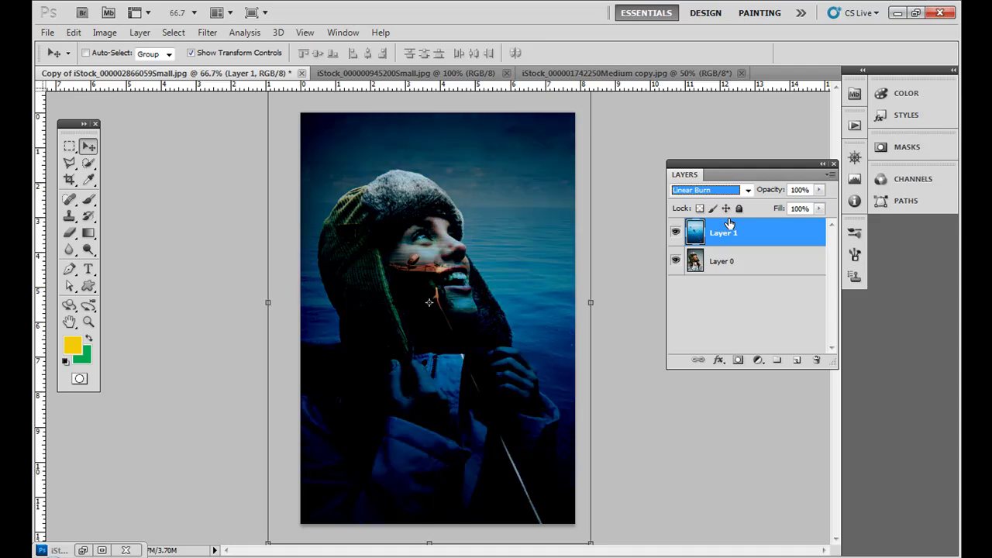
{"action": "key", "text": "Down"}
{"action": "key", "text": "Down"}
{"action": "key", "text": "Down"}
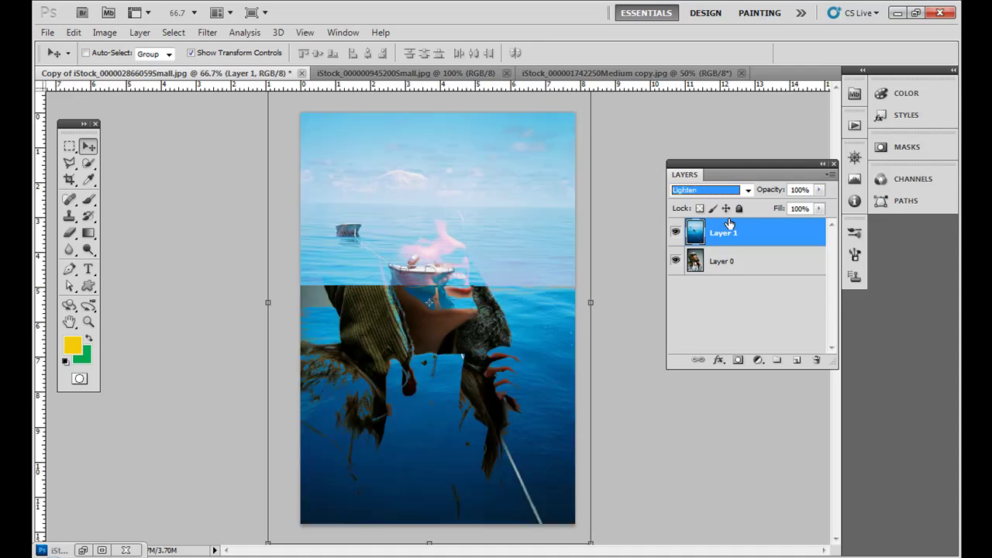
{"action": "key", "text": "Down"}
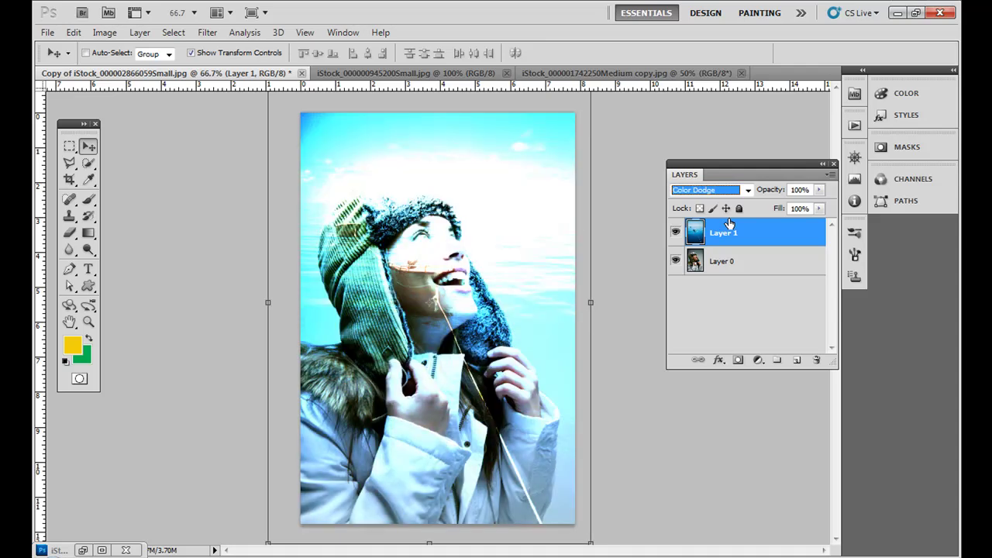
{"action": "key", "text": "Down"}
{"action": "key", "text": "Up"}
{"action": "key", "text": "Up"}
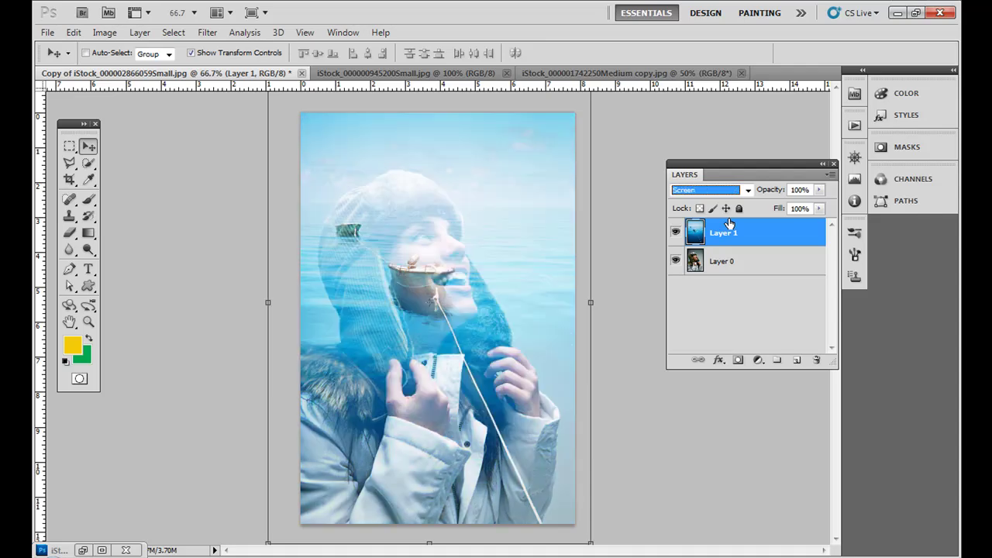
{"action": "key", "text": "Down"}
{"action": "key", "text": "Down"}
{"action": "key", "text": "Down"}
{"action": "key", "text": "Down"}
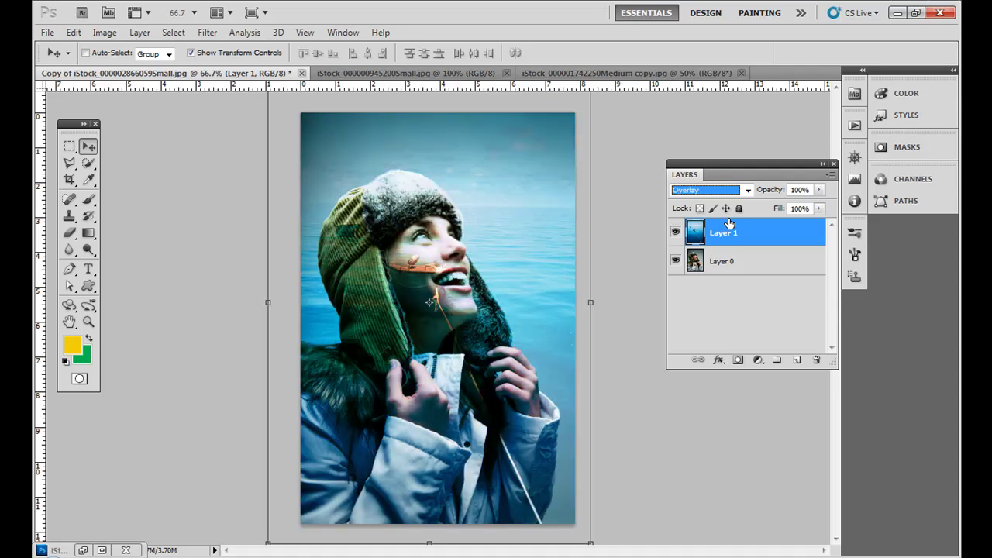
{"action": "key", "text": "Down"}
{"action": "key", "text": "Up"}
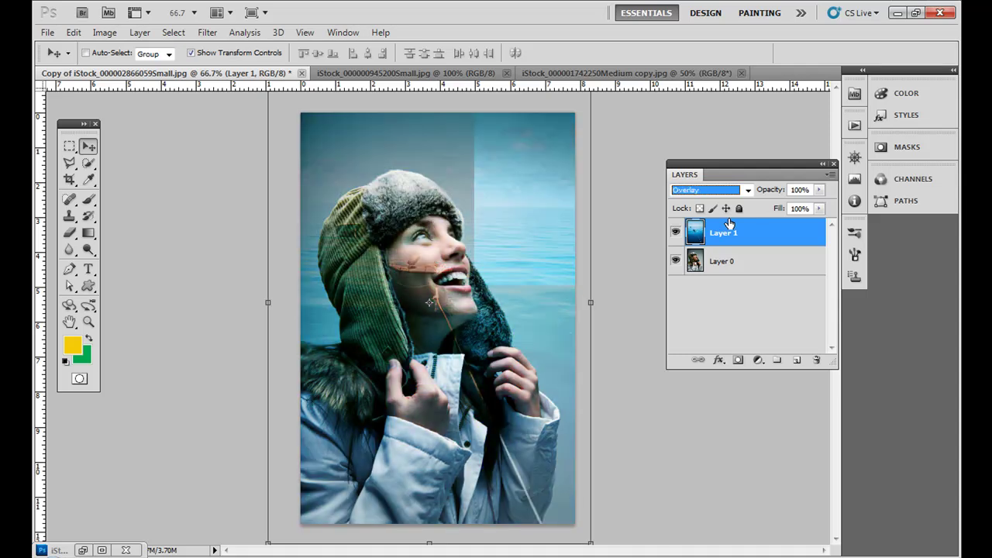
Step: Continue through Linear Light, Difference, Subtract, Divide, Pin Light and Hard Light, ending on Soft Light
{"action": "key", "text": "Down"}
{"action": "key", "text": "Down"}
{"action": "key", "text": "Down"}
{"action": "key", "text": "Down"}
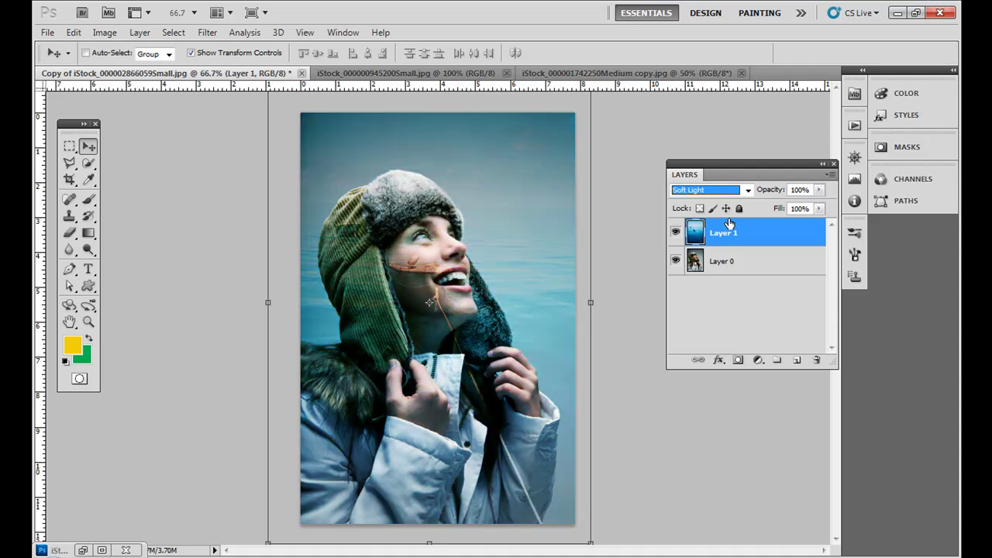
{"action": "key", "text": "Down"}
{"action": "key", "text": "Down"}
{"action": "key", "text": "Down"}
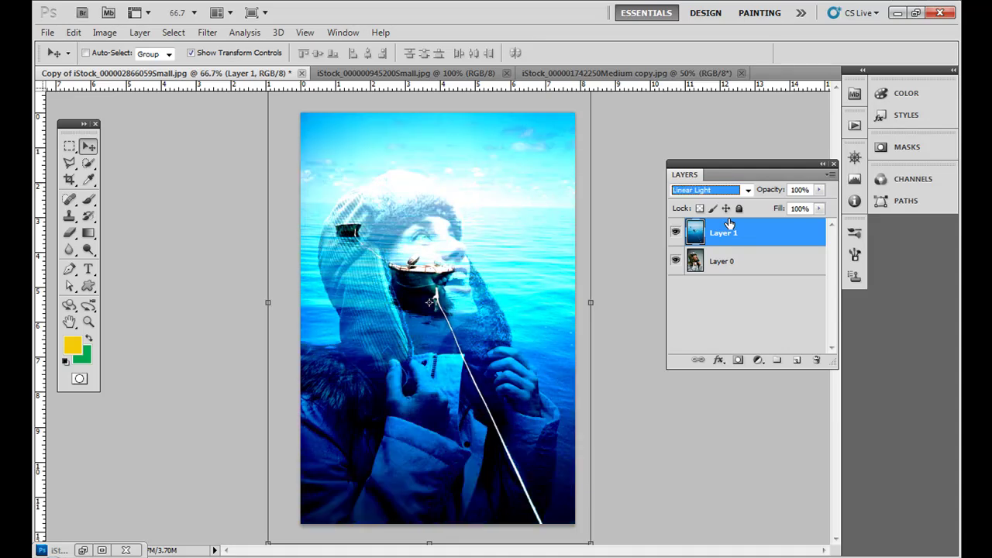
{"action": "key", "text": "Down"}
{"action": "key", "text": "Down"}
{"action": "key", "text": "Down"}
{"action": "key", "text": "Down"}
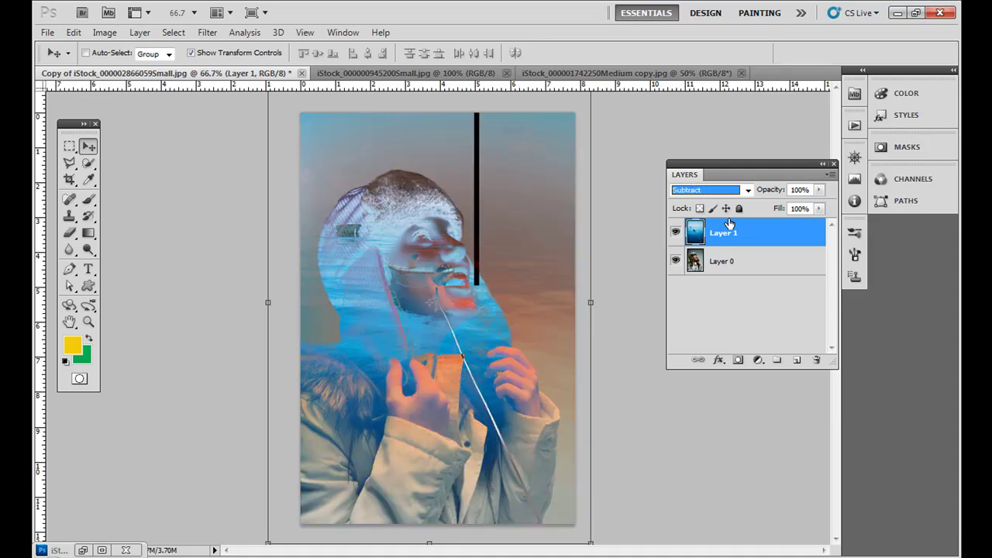
{"action": "key", "text": "Up"}
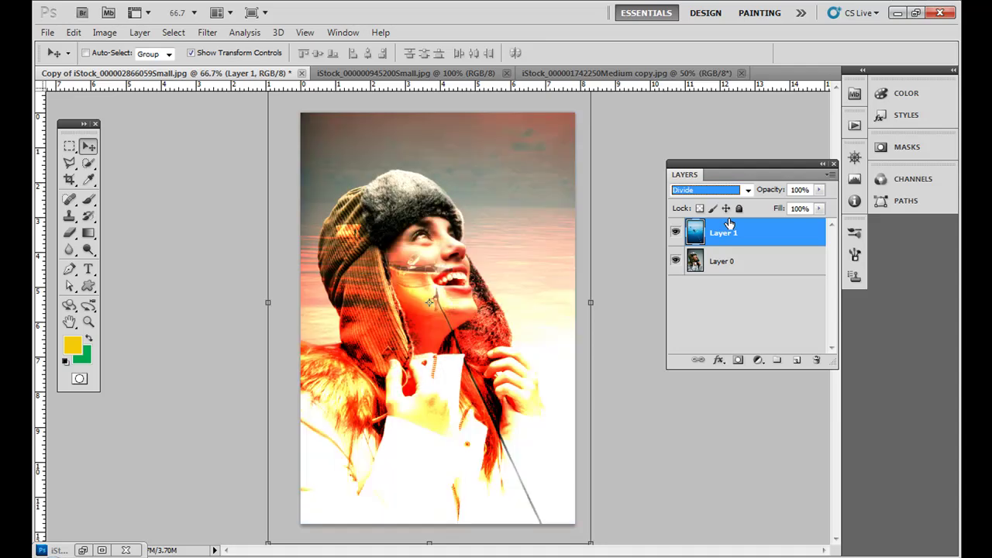
{"action": "key", "text": "Up"}
{"action": "key", "text": "Up"}
{"action": "key", "text": "Up"}
{"action": "key", "text": "Up"}
{"action": "key", "text": "Up"}
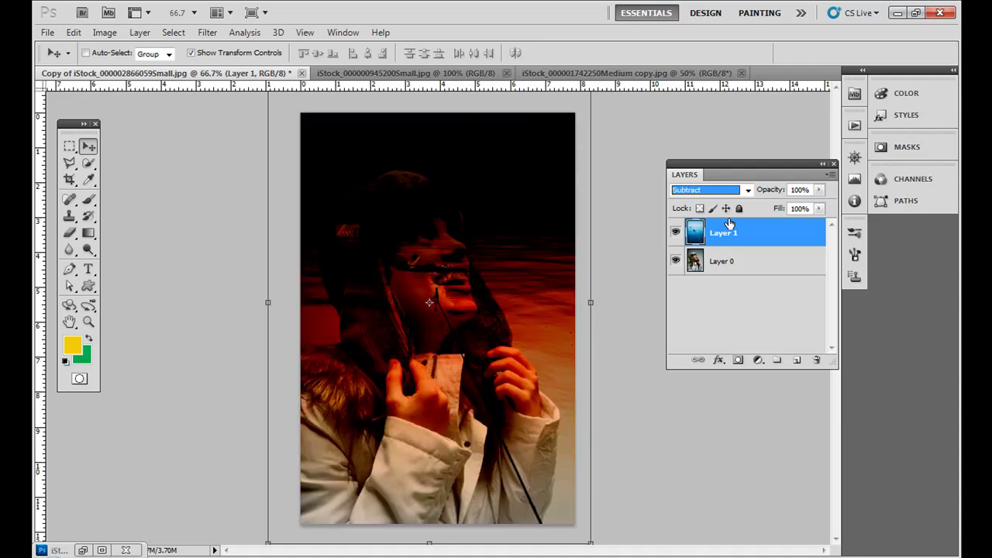
{"action": "key", "text": "Up"}
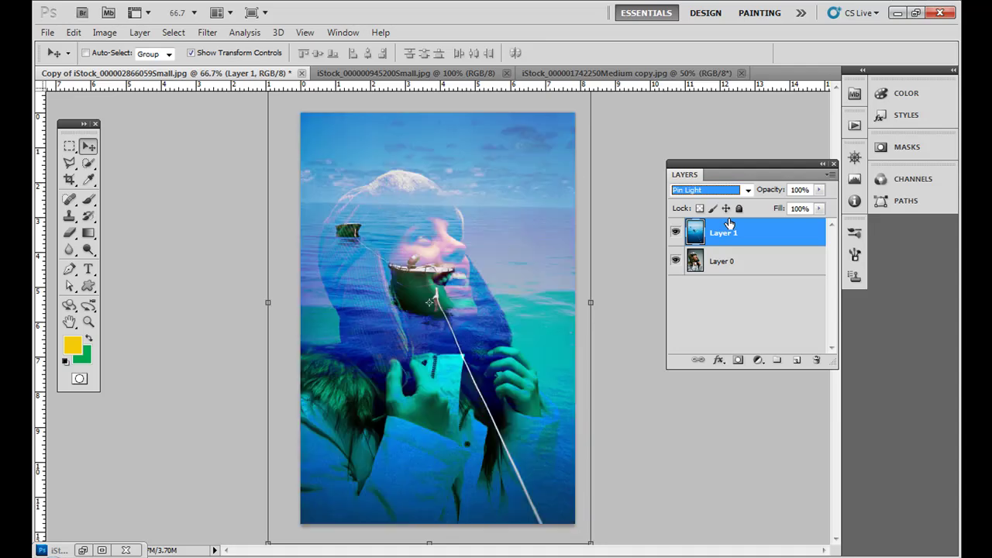
{"action": "key", "text": "Up"}
{"action": "key", "text": "Up"}
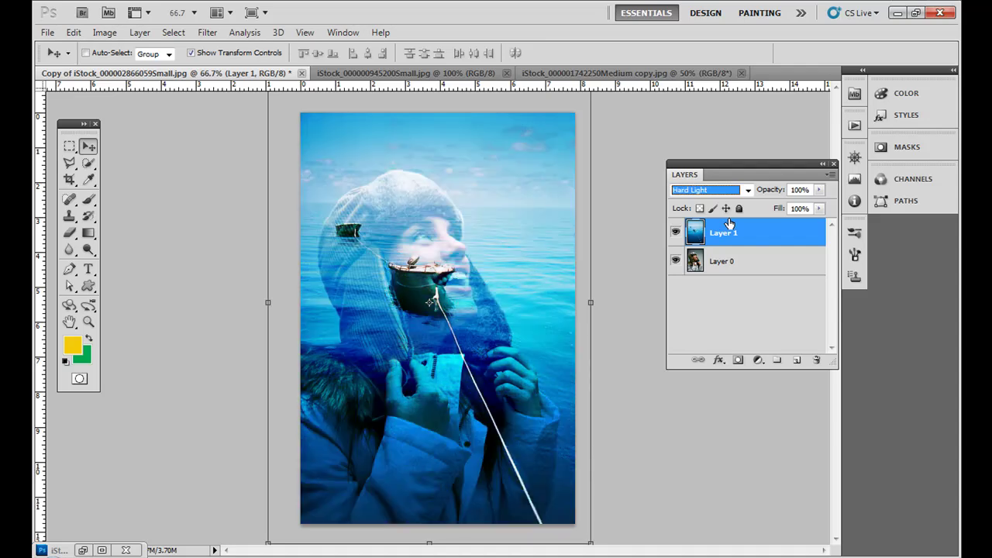
{"action": "key", "text": "Up"}
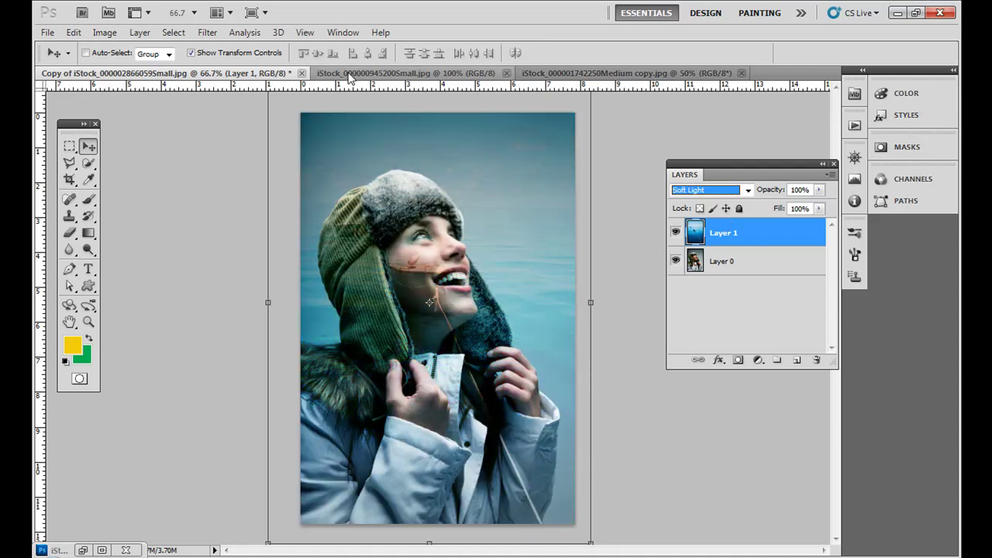
Step: Nudge the boat layer slightly and set its blend mode back to Normal
{"action": "mouse_move", "coordinate": [518, 216]}
{"action": "left_mouse_down"}
{"action": "mouse_move", "coordinate": [569, 157]}
{"action": "mouse_move", "coordinate": [589, 152]}
{"action": "mouse_move", "coordinate": [491, 225]}
{"action": "mouse_move", "coordinate": [508, 229]}
{"action": "left_mouse_up"}
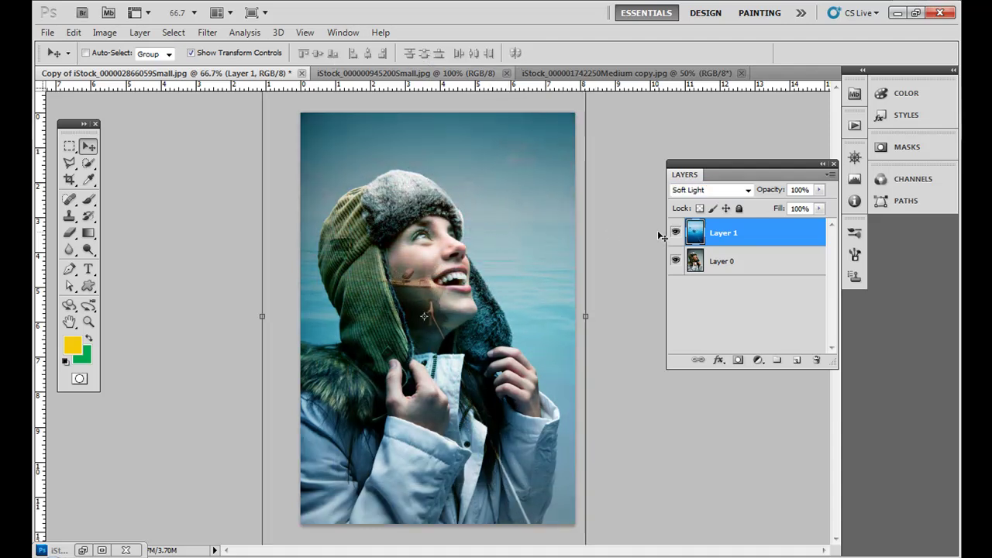
{"action": "left_click", "coordinate": [729, 191]}
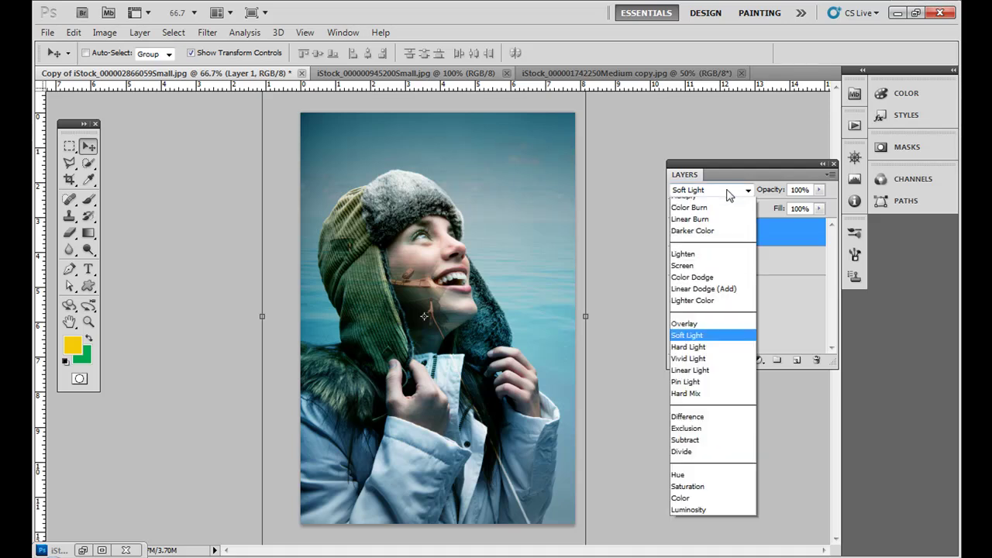
{"action": "left_click", "coordinate": [720, 204]}
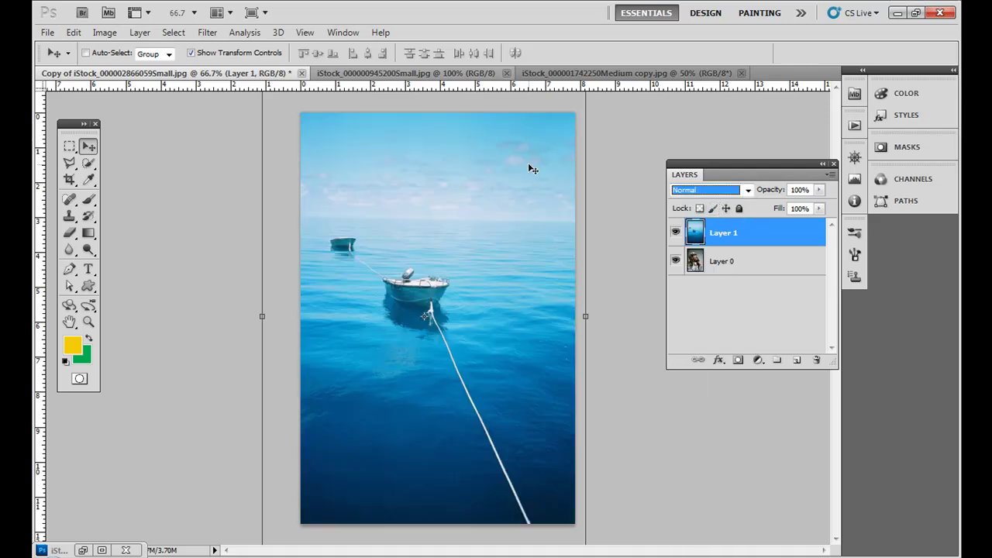
{"action": "left_click", "coordinate": [67, 148]}
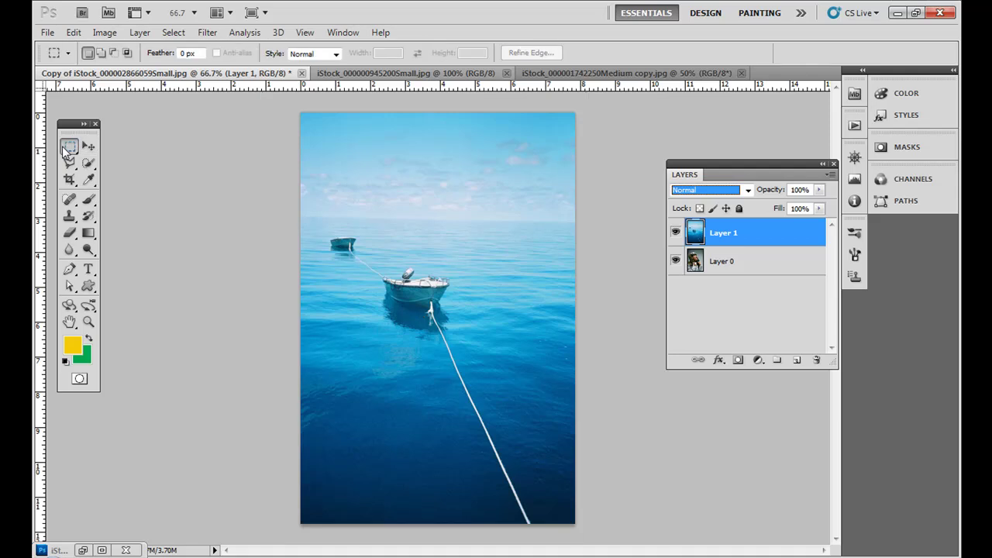
Step: Add a 'Beach' text layer in the sky of the image
{"action": "left_click", "coordinate": [88, 272]}
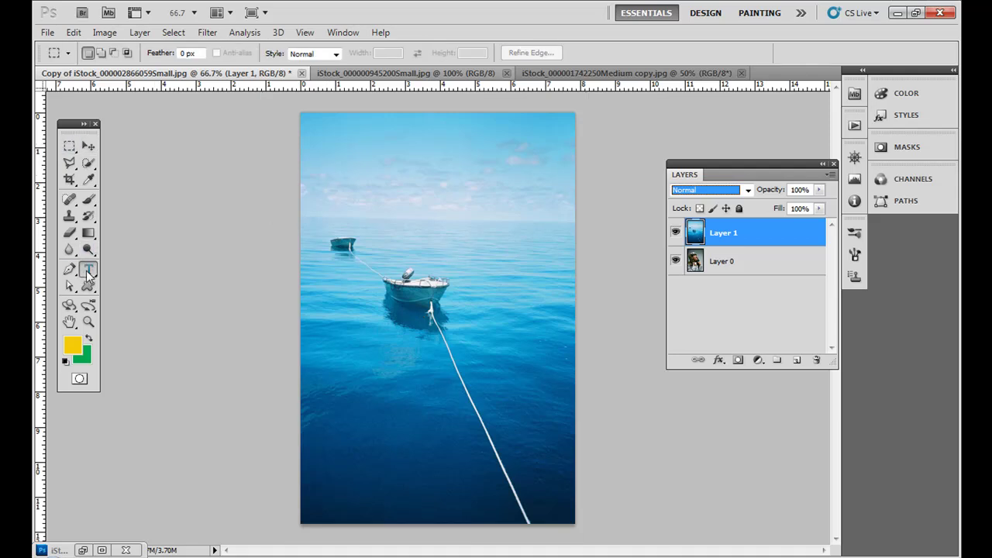
{"action": "left_click", "coordinate": [326, 189]}
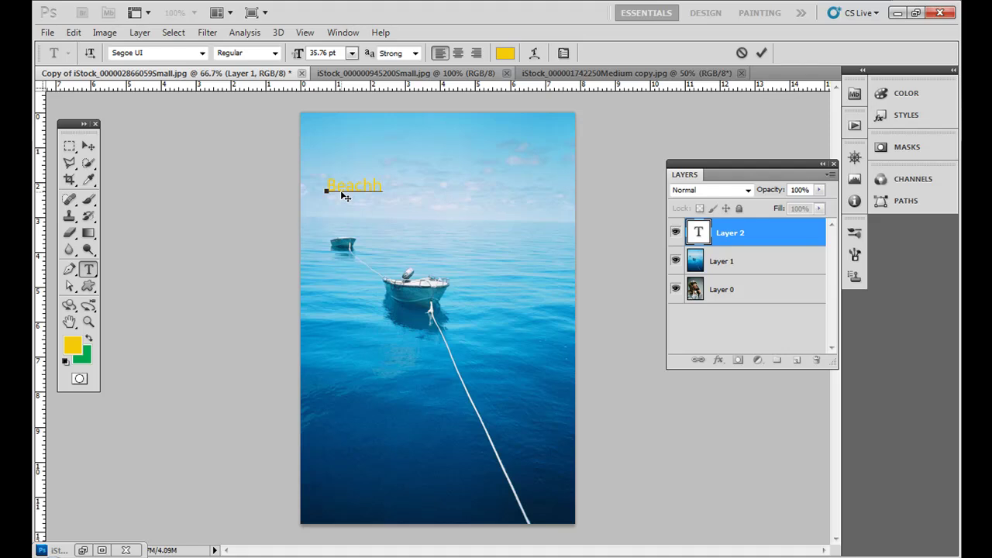
{"action": "left_click", "coordinate": [89, 146]}
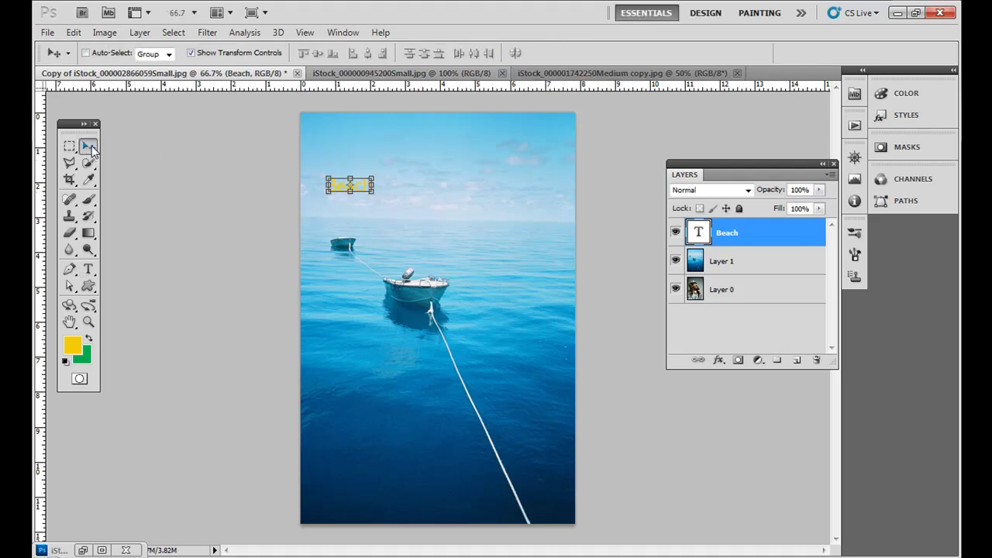
Step: Enlarge the Beach text and nudge it up into place across the sky
{"action": "left_click_drag", "start_coordinate": [373, 190], "coordinate": [562, 303]}
{"action": "key", "text": "Escape"}
{"action": "left_click_drag", "start_coordinate": [513, 239], "coordinate": [509, 221]}
{"action": "key", "text": "Return"}
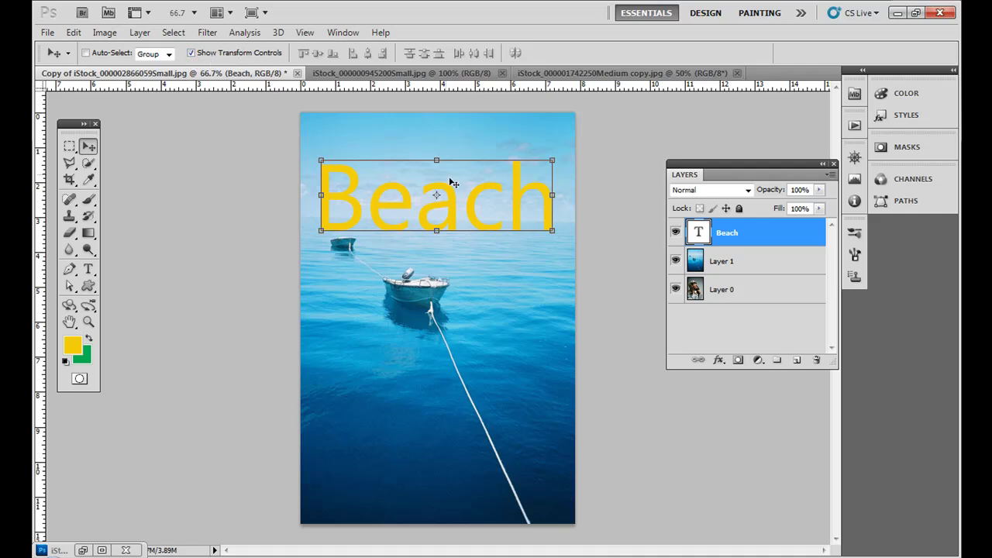
{"action": "mouse_move", "coordinate": [458, 200]}
{"action": "left_mouse_down"}
{"action": "mouse_move", "coordinate": [450, 177]}
{"action": "mouse_move", "coordinate": [459, 187]}
{"action": "left_mouse_up"}
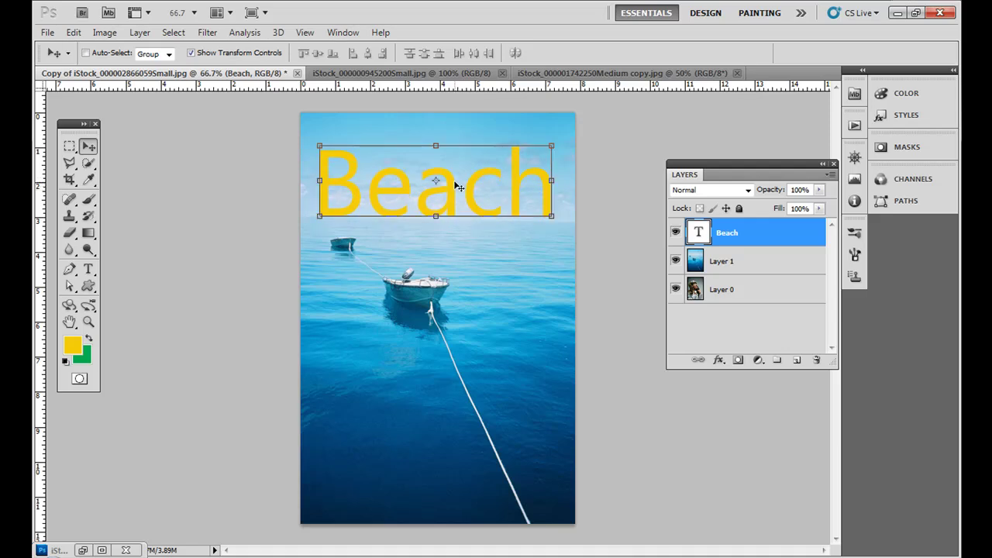
Step: Apply a Drop Shadow style to the Beach text (Multiply, 75%, 30°, 5 px), keeping the text visible
{"action": "left_click", "coordinate": [139, 33]}
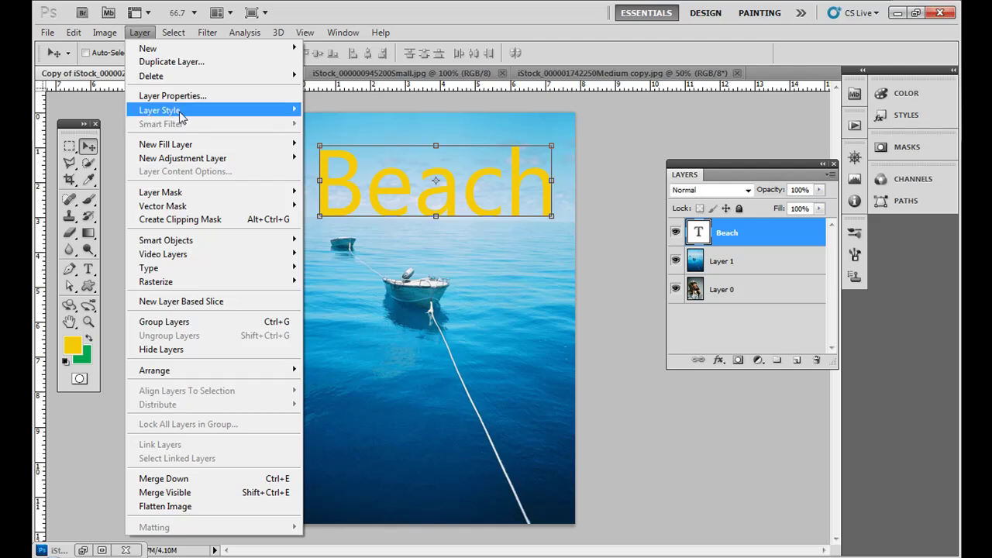
{"action": "mouse_move", "coordinate": [184, 112]}
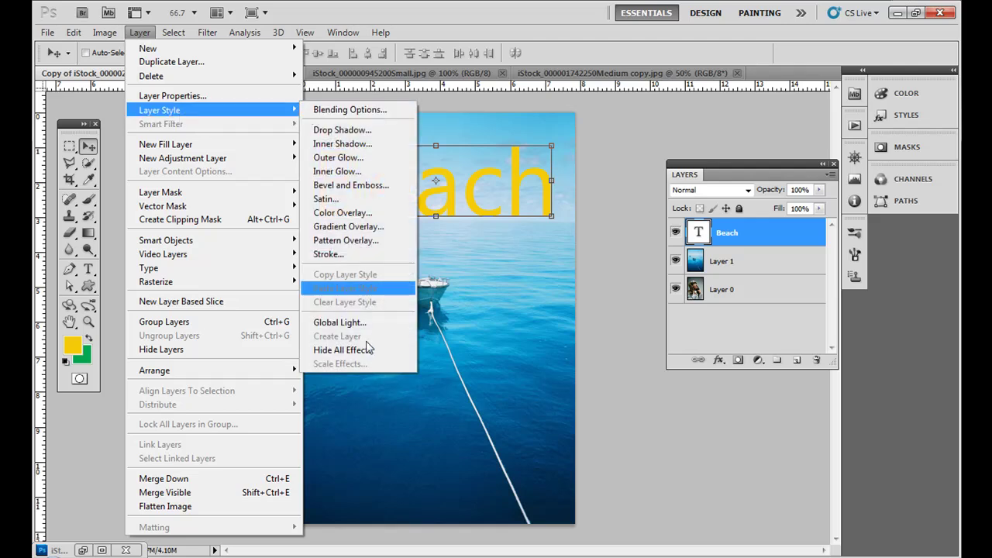
{"action": "left_click", "coordinate": [376, 136]}
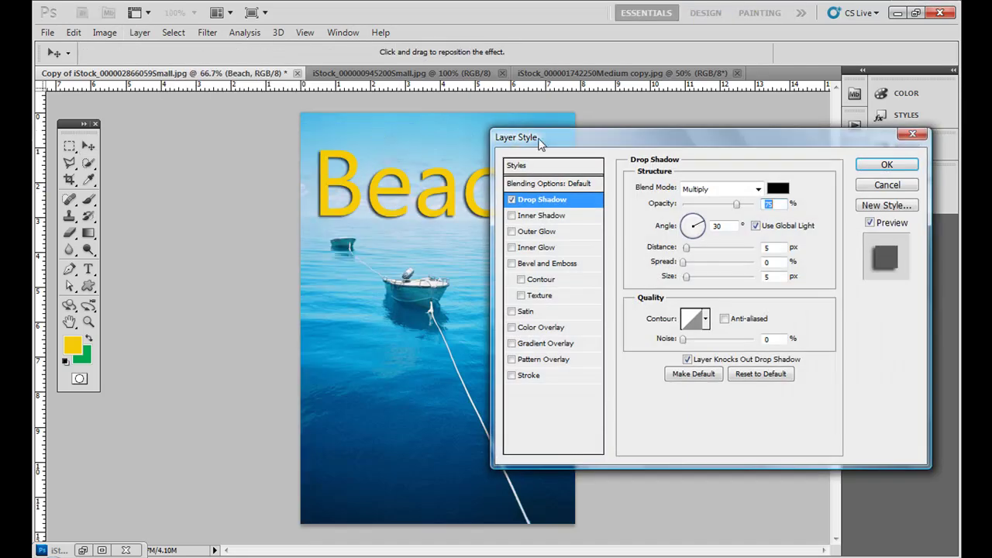
{"action": "left_click_drag", "start_coordinate": [546, 141], "coordinate": [494, 143]}
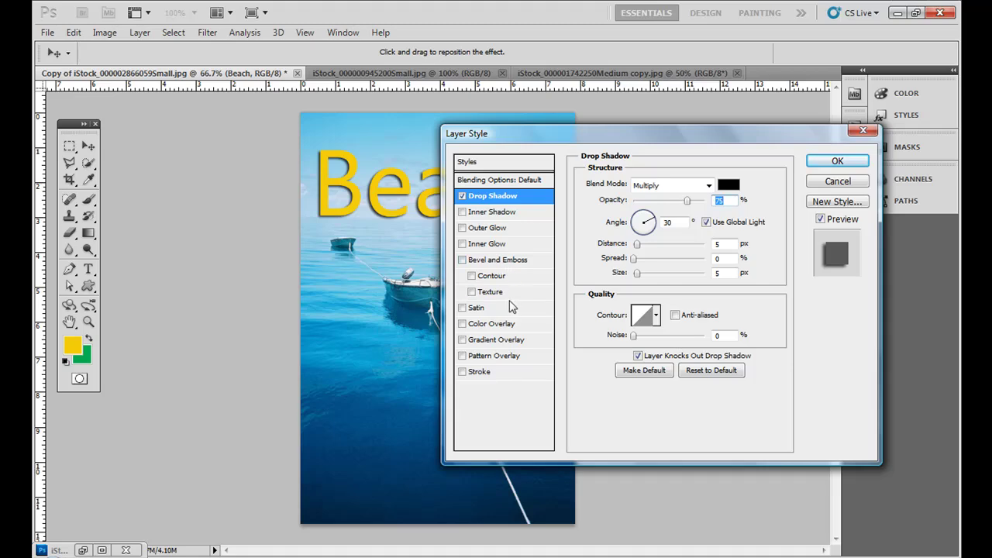
{"action": "left_click_drag", "start_coordinate": [529, 135], "coordinate": [538, 113]}
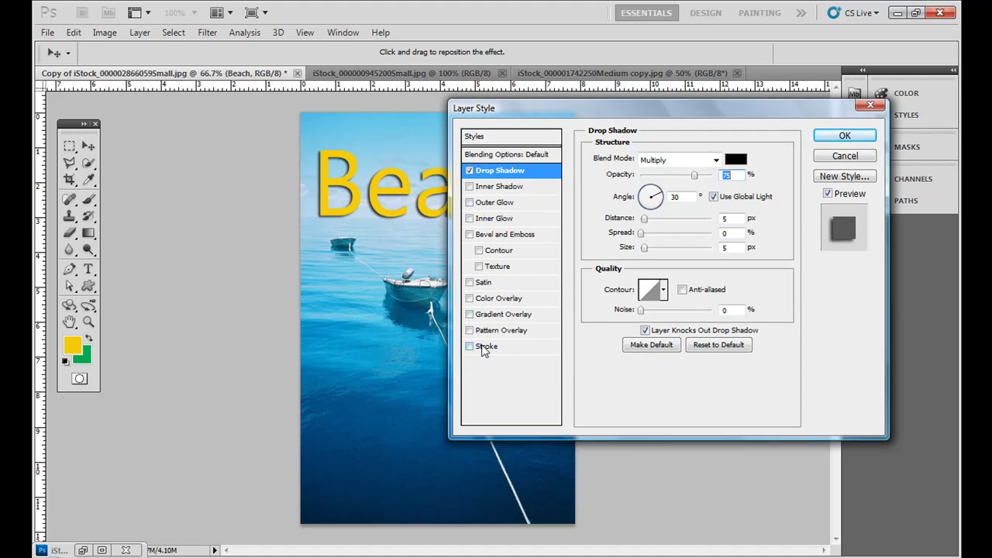
{"action": "left_click_drag", "start_coordinate": [514, 117], "coordinate": [550, 88]}
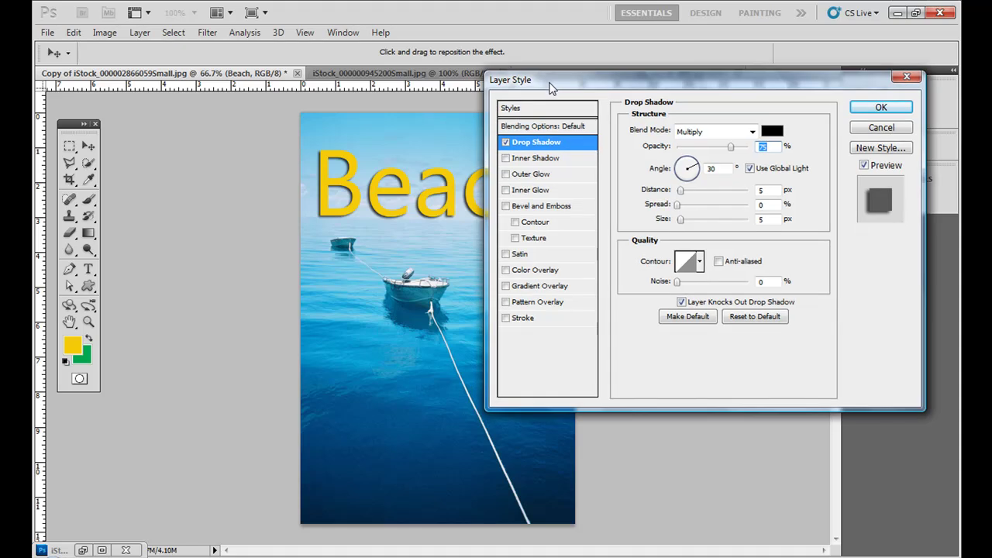
Step: Preview the Beach text without its drop shadow and with a black outline stroke, then remove the stroke
{"action": "left_click", "coordinate": [506, 143]}
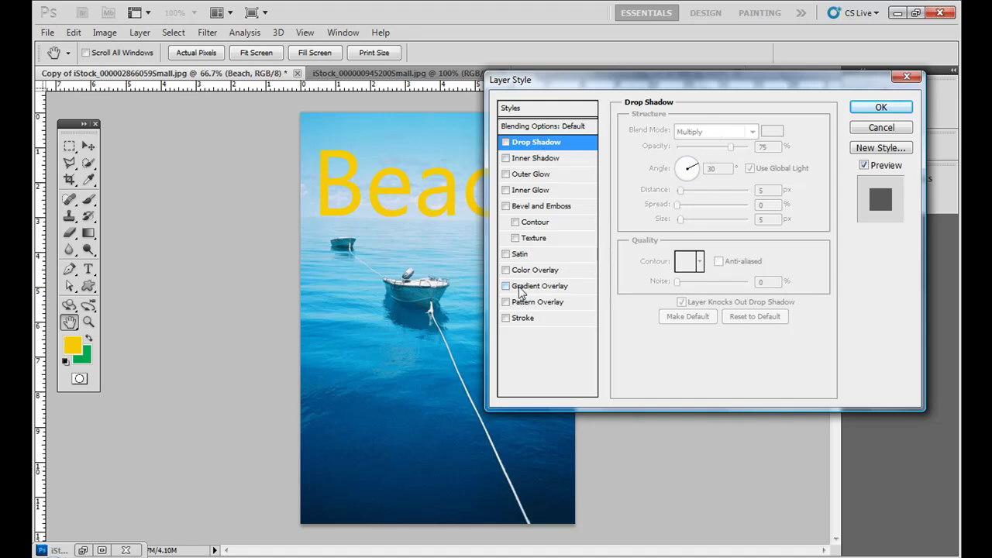
{"action": "left_click", "coordinate": [523, 319]}
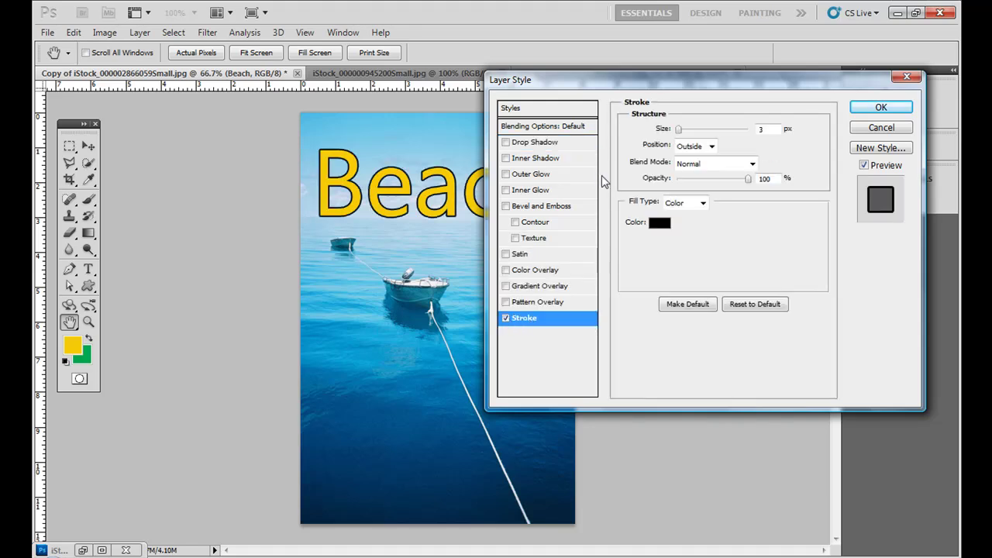
{"action": "left_click_drag", "start_coordinate": [605, 83], "coordinate": [802, 62]}
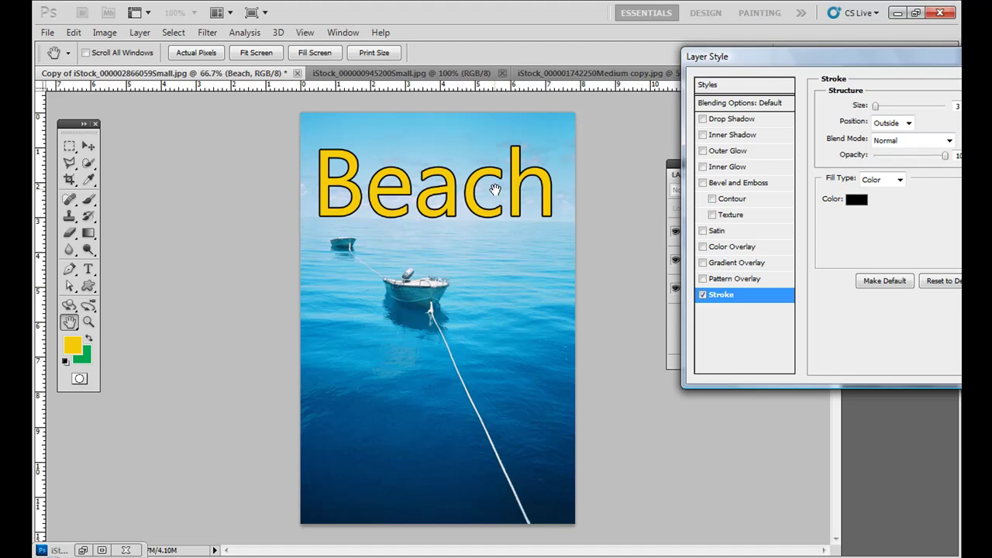
{"action": "left_click_drag", "start_coordinate": [718, 57], "coordinate": [581, 61]}
{"action": "mouse_move", "coordinate": [739, 111]}
{"action": "left_mouse_down"}
{"action": "mouse_move", "coordinate": [754, 113]}
{"action": "mouse_move", "coordinate": [740, 116]}
{"action": "left_mouse_up"}
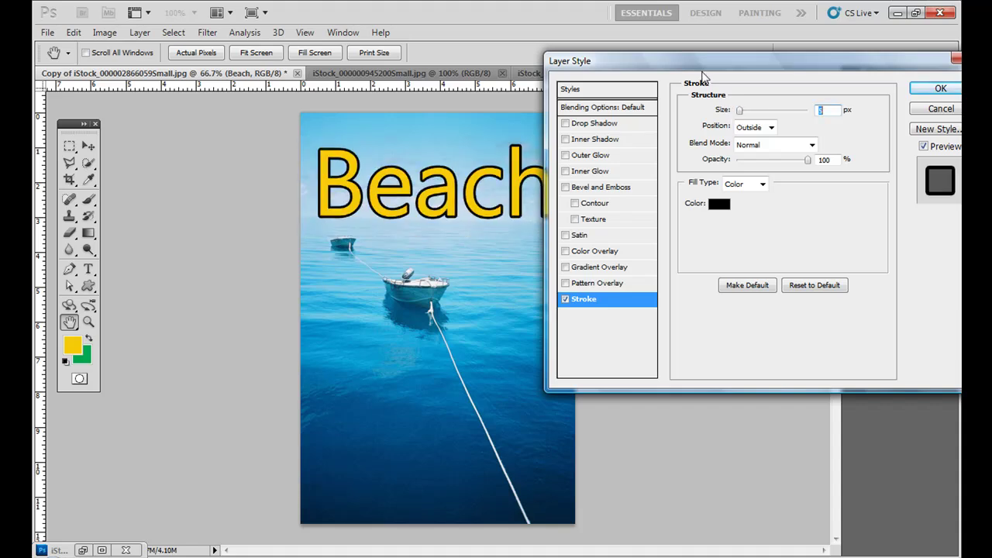
{"action": "left_click_drag", "start_coordinate": [703, 68], "coordinate": [629, 96]}
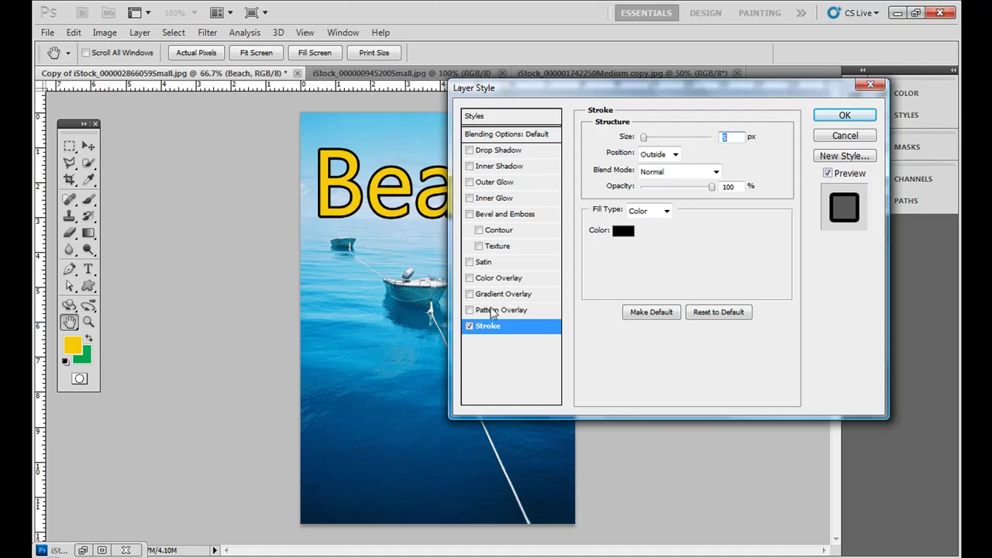
{"action": "left_click", "coordinate": [470, 326]}
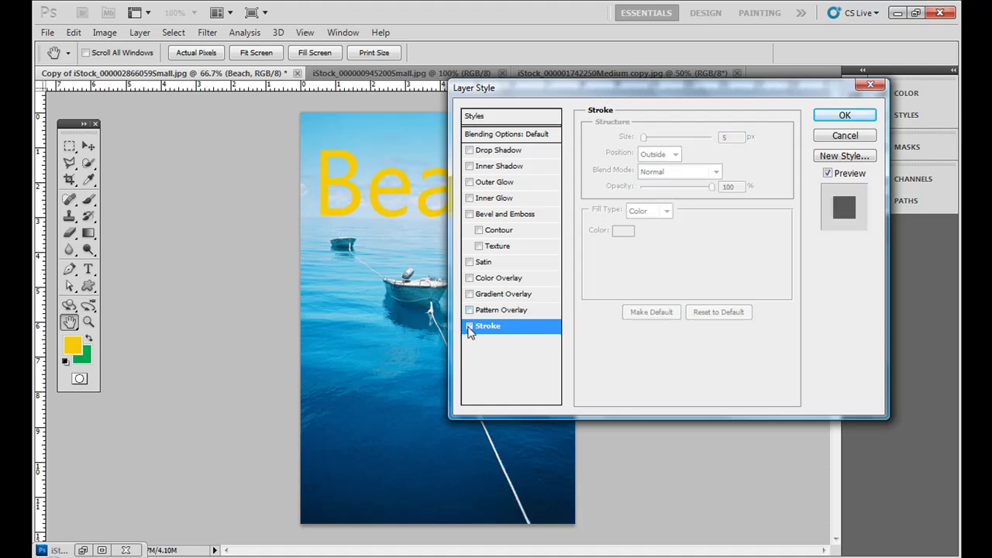
Step: Try red colour and black gradient overlays, re-enable the drop shadow, then cancel all style changes
{"action": "left_click", "coordinate": [493, 279]}
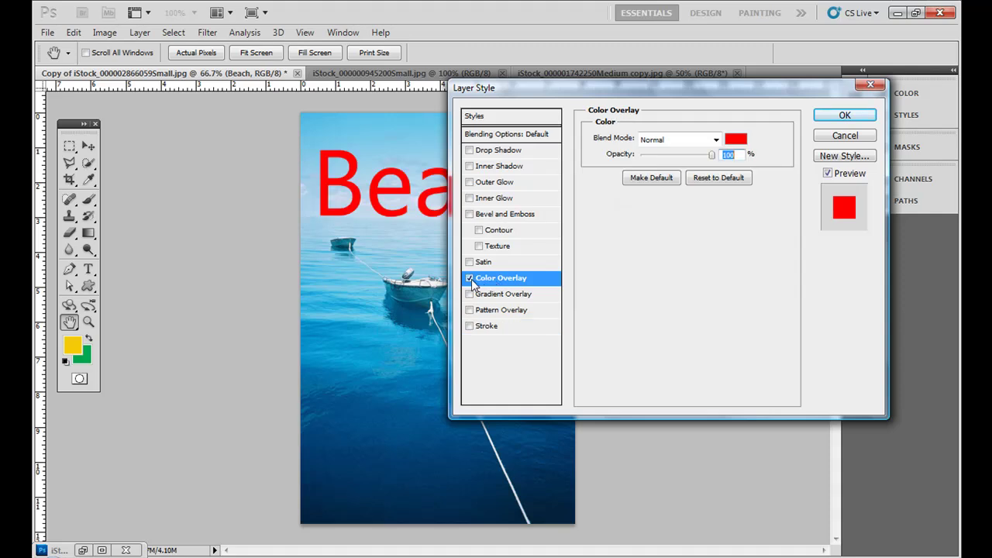
{"action": "left_click", "coordinate": [469, 279]}
{"action": "left_click", "coordinate": [488, 296]}
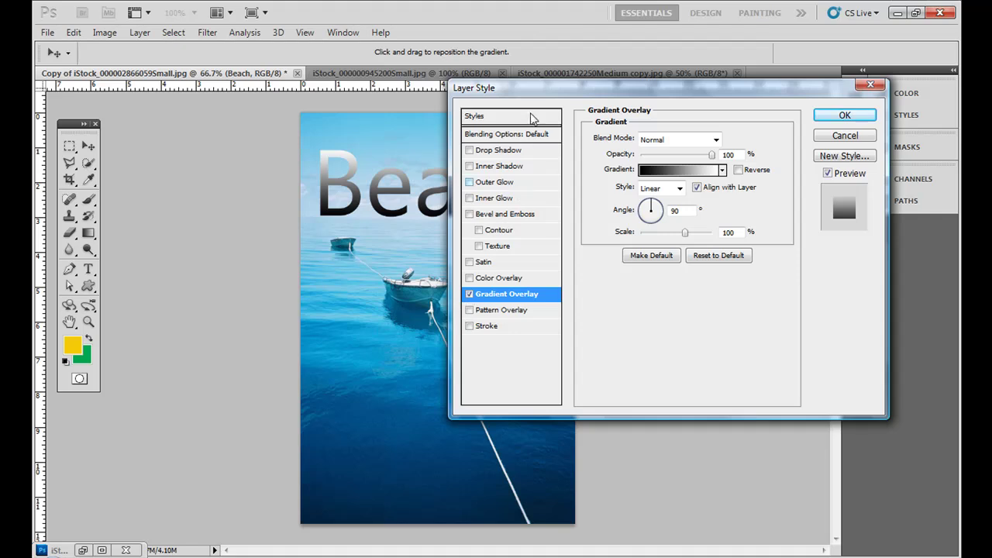
{"action": "left_click_drag", "start_coordinate": [545, 99], "coordinate": [590, 84]}
{"action": "left_click", "coordinate": [515, 278]}
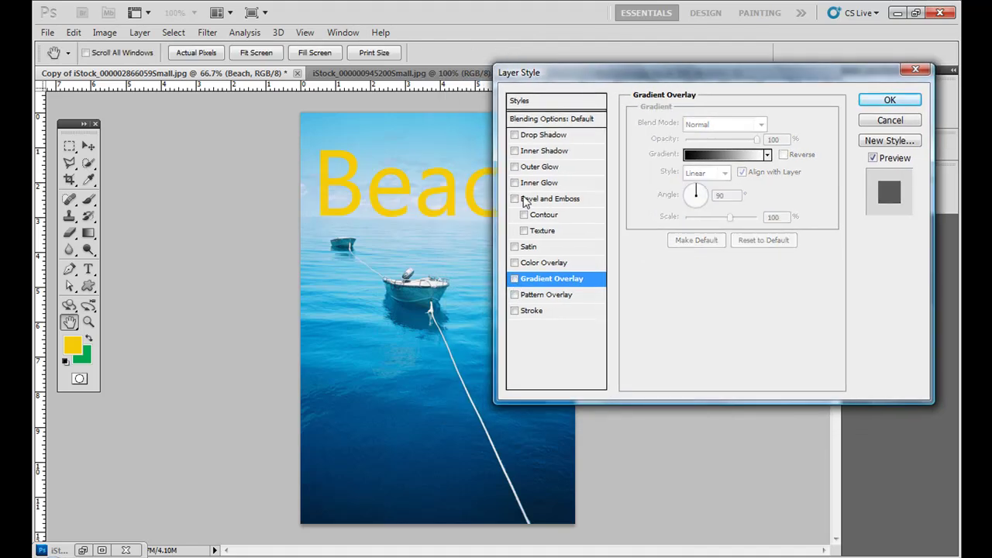
{"action": "left_click", "coordinate": [529, 137]}
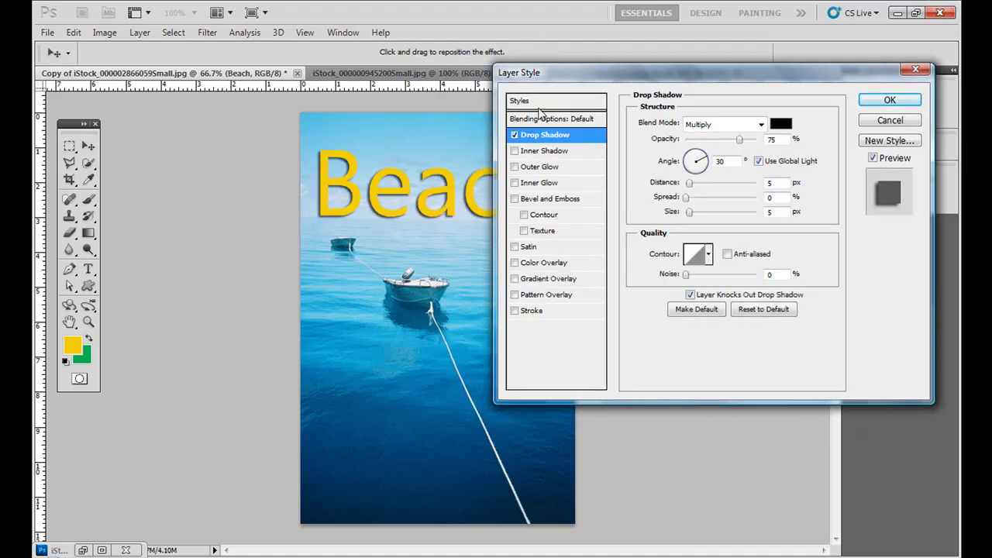
{"action": "left_click_drag", "start_coordinate": [557, 77], "coordinate": [500, 113]}
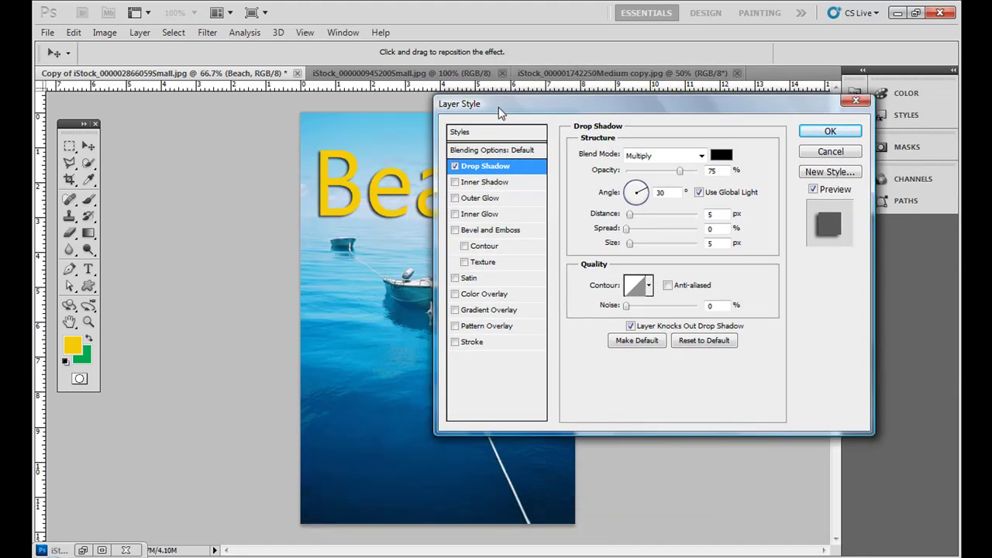
{"action": "left_click", "coordinate": [812, 154]}
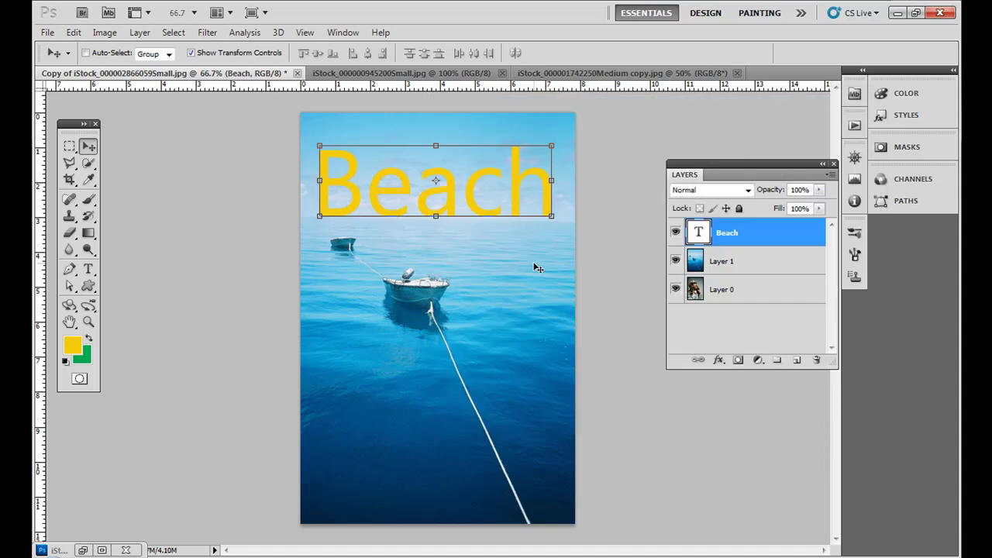
Step: Select the boat layer, Layer 1, and switch it to a darkening blend mode
{"action": "left_click", "coordinate": [716, 262]}
{"action": "left_click", "coordinate": [720, 289]}
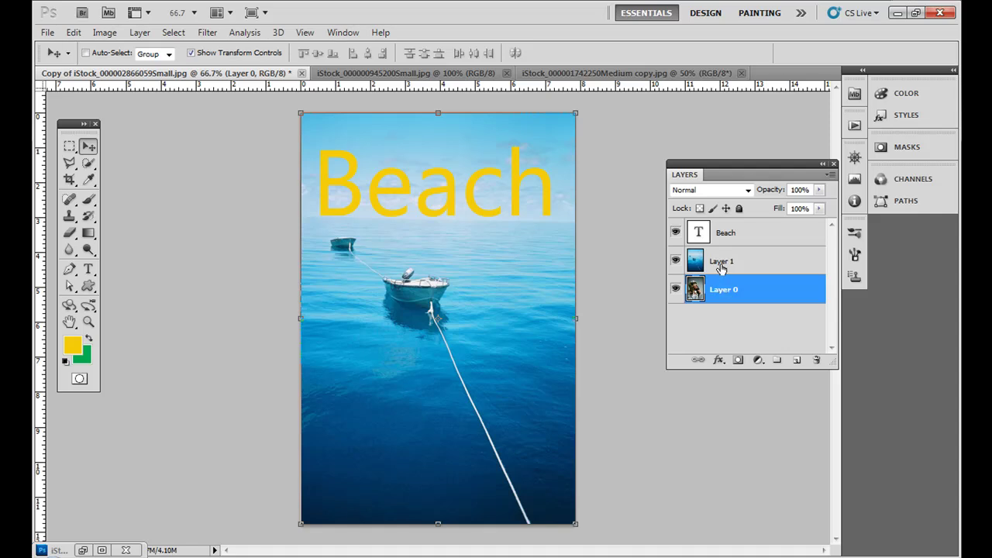
{"action": "left_click", "coordinate": [720, 263]}
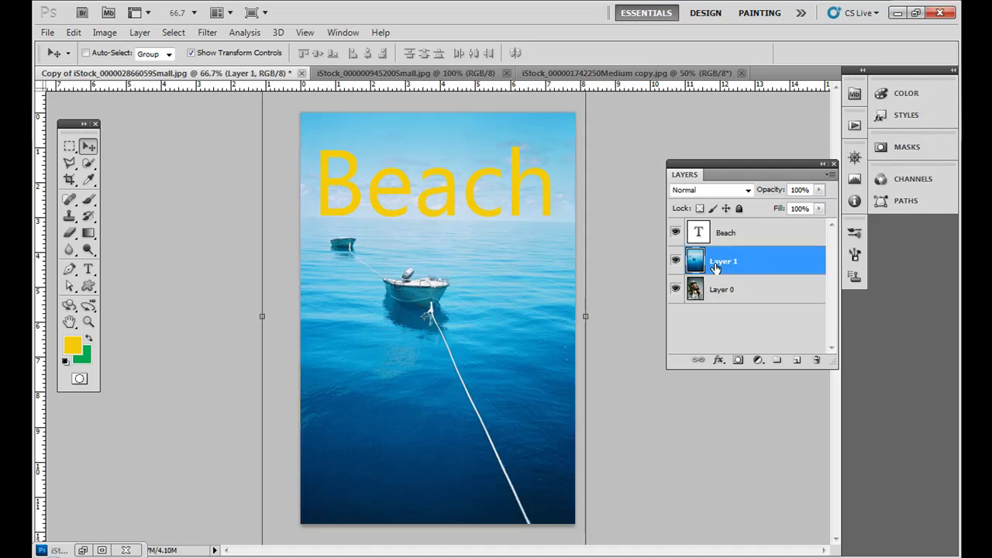
{"action": "left_click", "coordinate": [748, 190]}
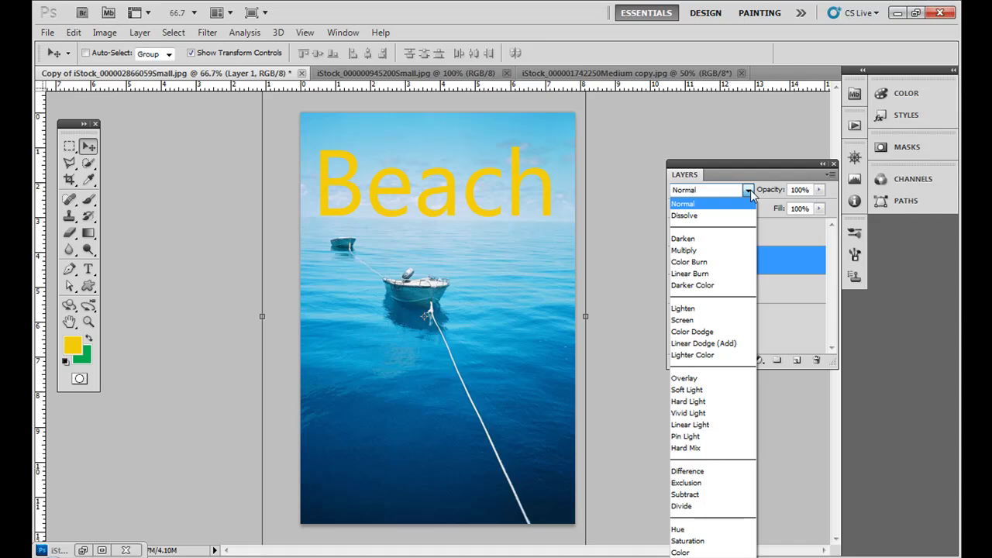
{"action": "left_click", "coordinate": [732, 262]}
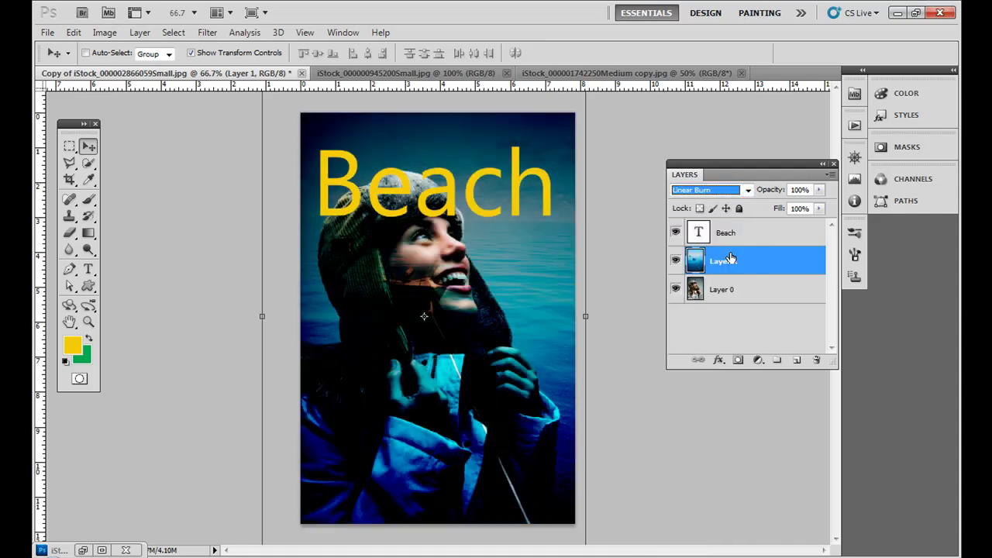
Step: Compare the Overlay, Soft Light, Hard Light, Vivid Light and Hard Mix blends, ending on Divide
{"action": "key", "text": "Down"}
{"action": "key", "text": "Down"}
{"action": "key", "text": "Down"}
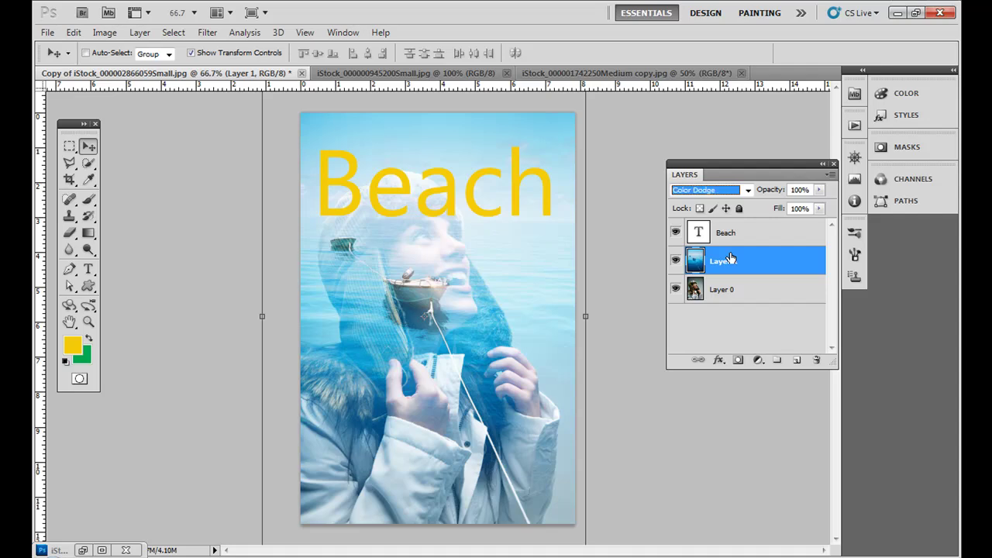
{"action": "key", "text": "Down"}
{"action": "key", "text": "Down"}
{"action": "key", "text": "Down"}
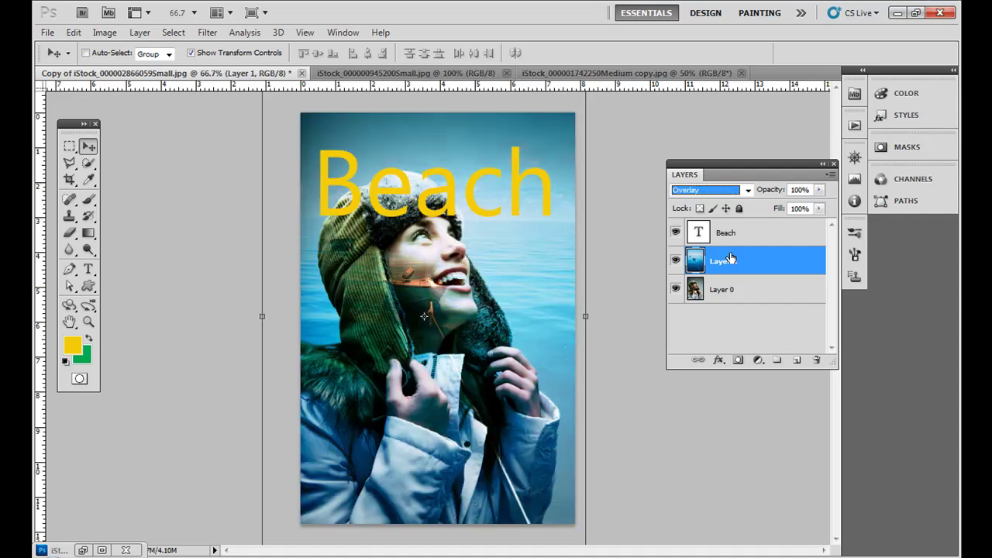
{"action": "key", "text": "Down"}
{"action": "key", "text": "Up"}
{"action": "key", "text": "Down"}
{"action": "key", "text": "Down"}
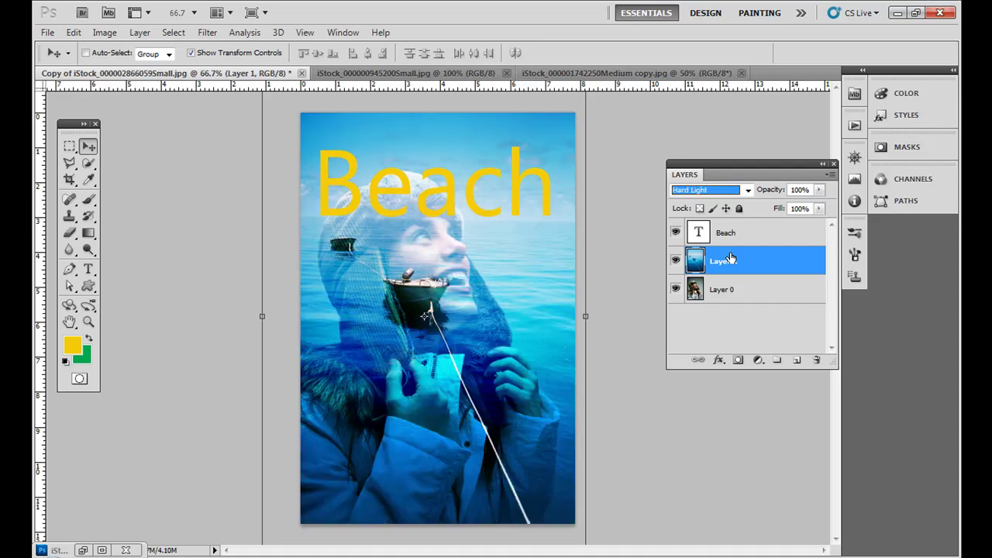
{"action": "key", "text": "Down"}
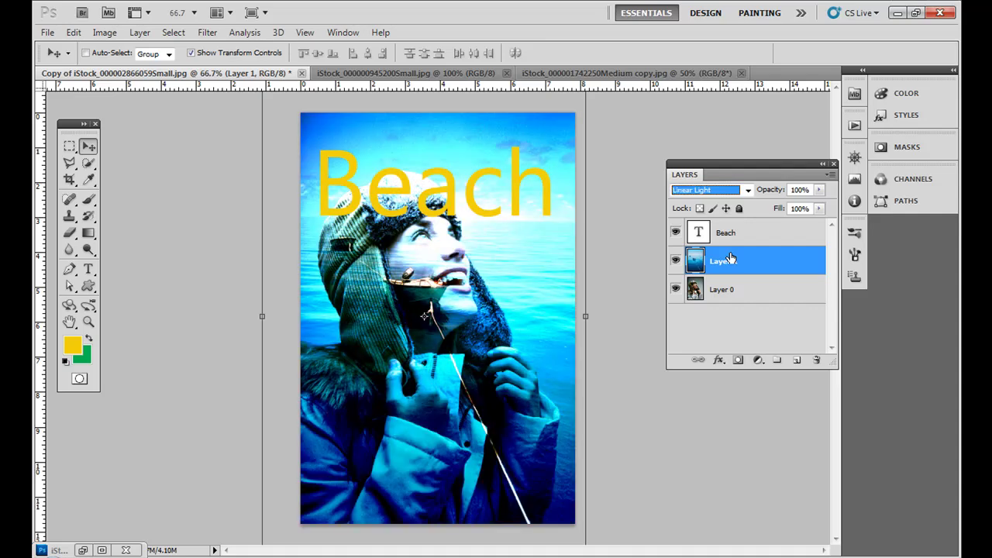
{"action": "key", "text": "Down"}
{"action": "key", "text": "Down"}
{"action": "key", "text": "Down"}
{"action": "key", "text": "Down"}
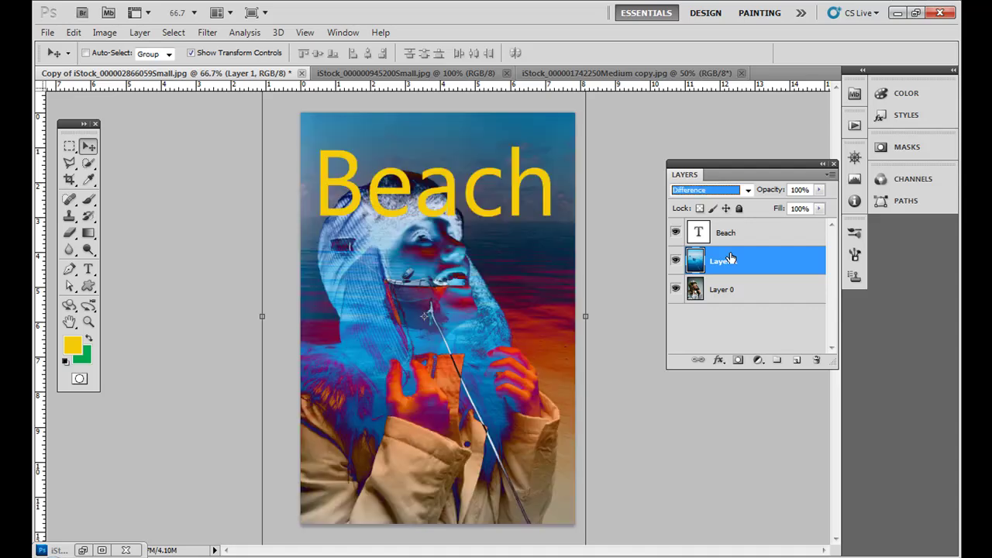
{"action": "key", "text": "Down"}
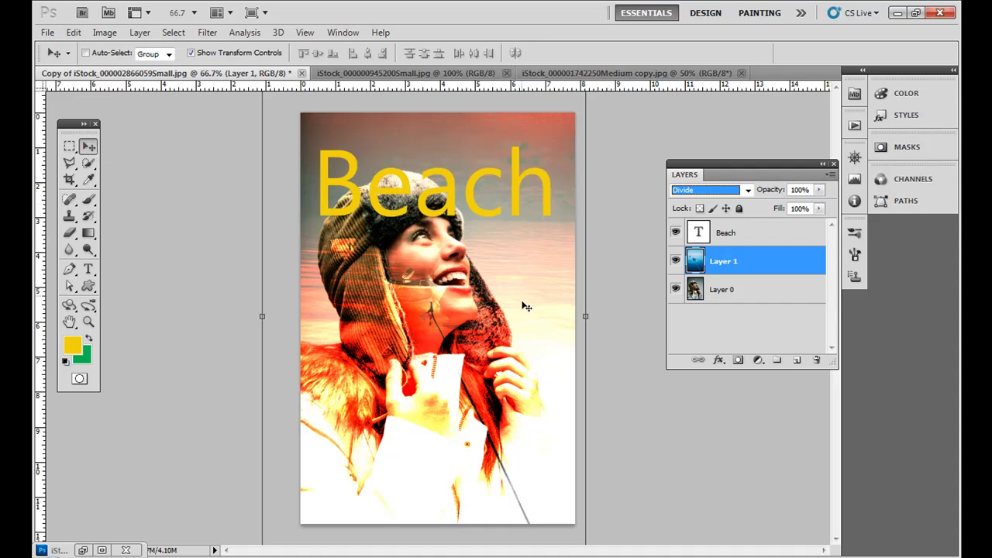
Step: Scale the boat layer up to 144.5% to cover the canvas, with the boat near the top
{"action": "left_click_drag", "start_coordinate": [523, 305], "coordinate": [610, 205]}
{"action": "left_click_drag", "start_coordinate": [355, 466], "coordinate": [283, 543]}
{"action": "left_click_drag", "start_coordinate": [455, 409], "coordinate": [517, 335]}
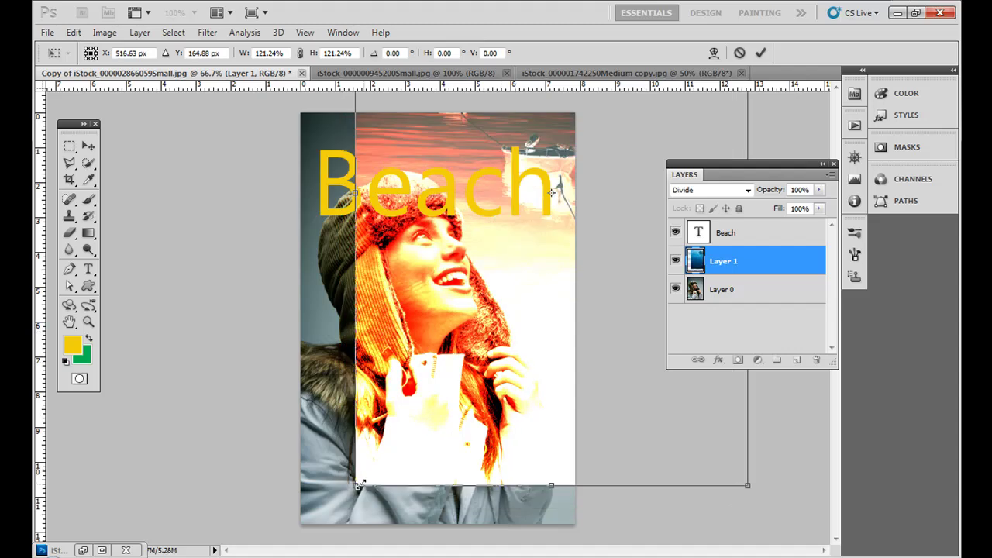
{"action": "left_click_drag", "start_coordinate": [357, 486], "coordinate": [321, 505]}
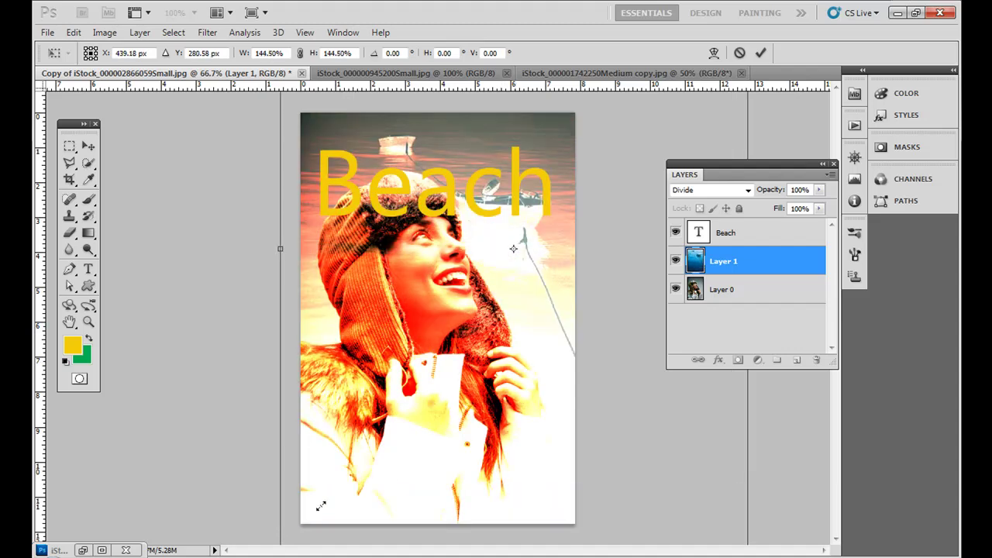
{"action": "left_click_drag", "start_coordinate": [392, 437], "coordinate": [401, 383]}
Step: Commit the boat layer transform and move the Beach text to the bottom of the image
{"action": "key", "text": "Return"}
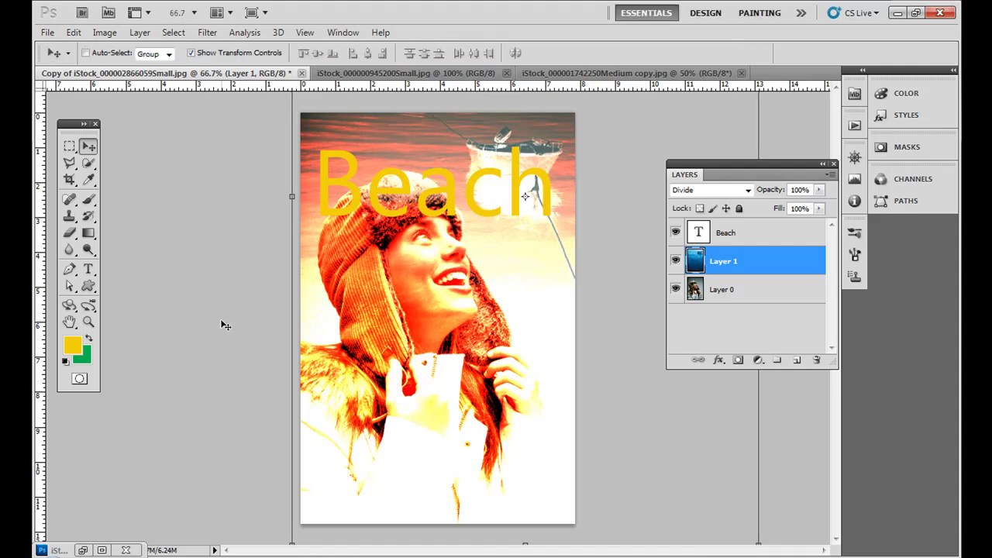
{"action": "left_click", "coordinate": [749, 234]}
{"action": "left_click_drag", "start_coordinate": [448, 197], "coordinate": [478, 425]}
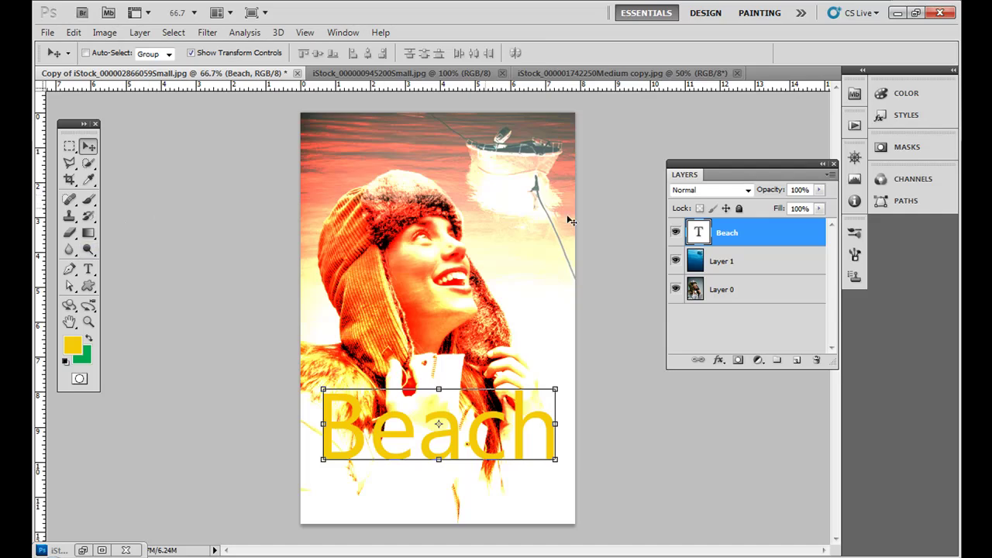
Step: Change the Beach text colour from yellow to bright blue 0457ff
{"action": "double_click", "coordinate": [695, 233]}
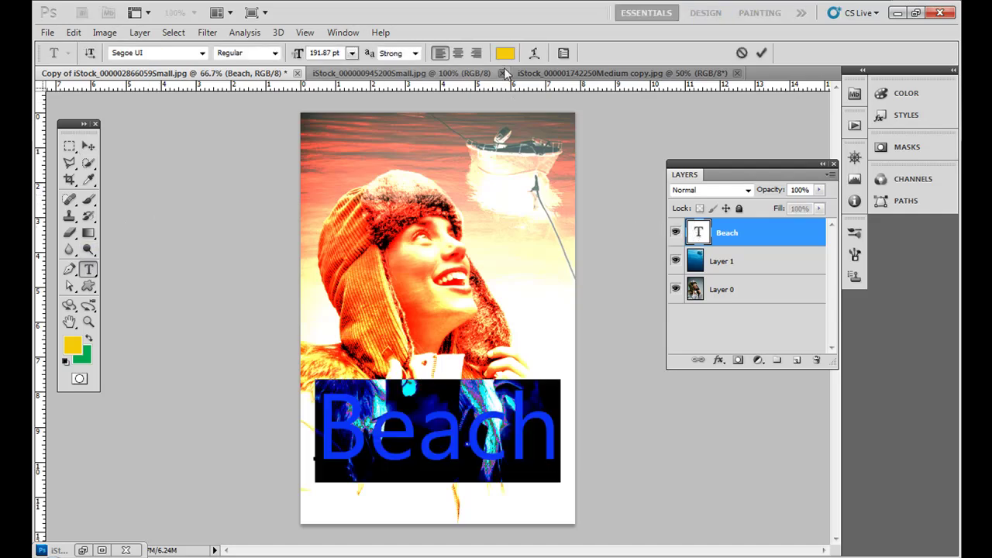
{"action": "left_click", "coordinate": [504, 53]}
{"action": "left_click", "coordinate": [512, 299]}
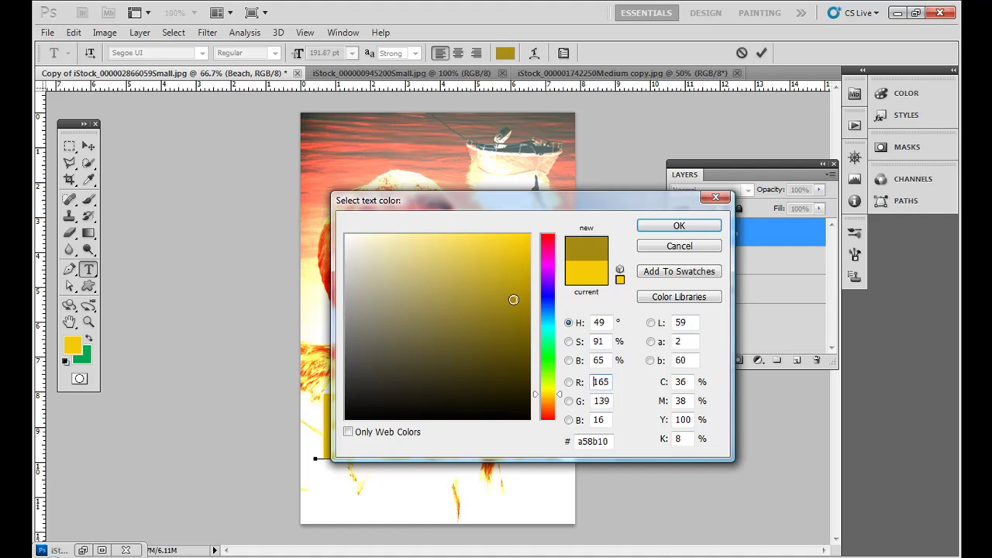
{"action": "left_click_drag", "start_coordinate": [547, 349], "coordinate": [547, 312]}
{"action": "left_click_drag", "start_coordinate": [519, 256], "coordinate": [527, 227]}
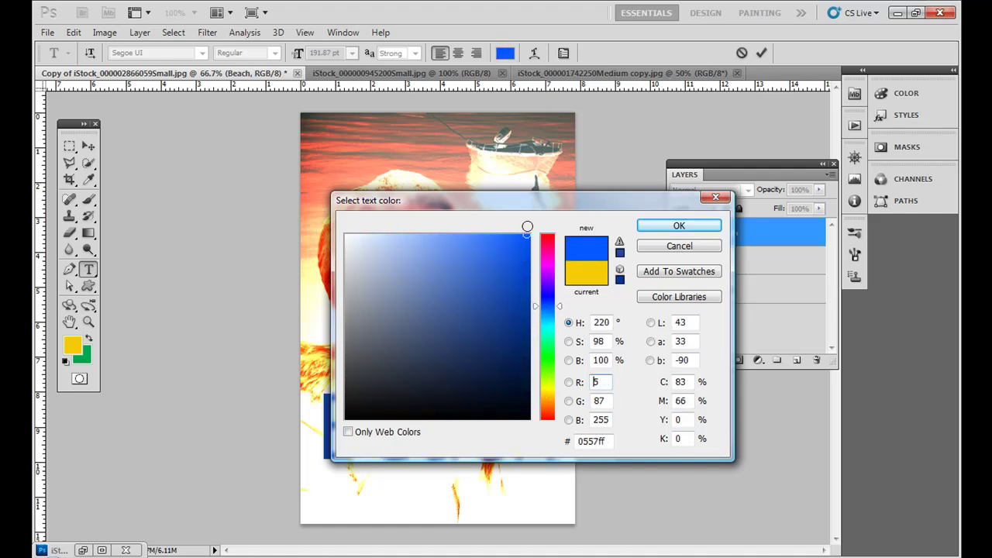
{"action": "left_click", "coordinate": [651, 228]}
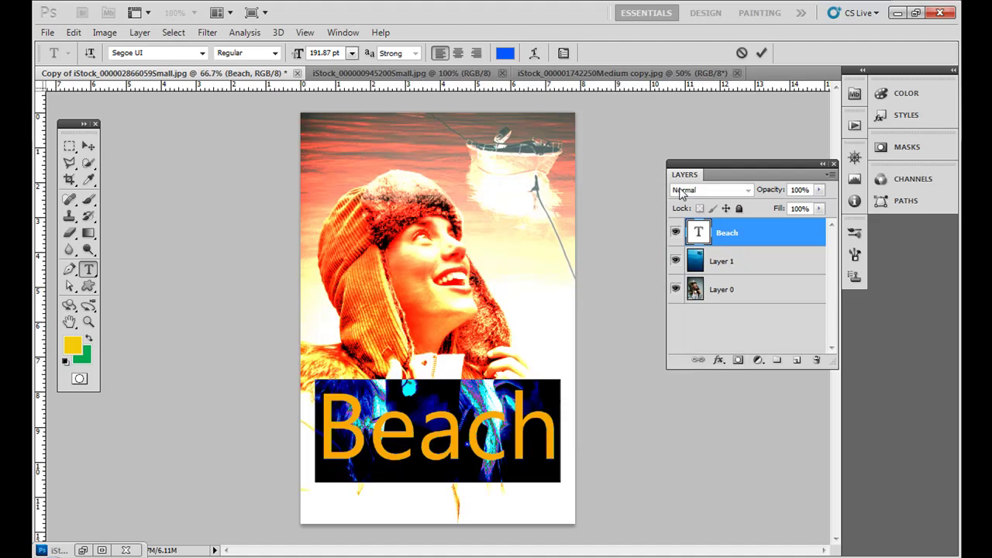
Step: Add a Drop Shadow layer style to the Beach text through the Layer menu
{"action": "left_click", "coordinate": [140, 33]}
{"action": "mouse_move", "coordinate": [169, 122]}
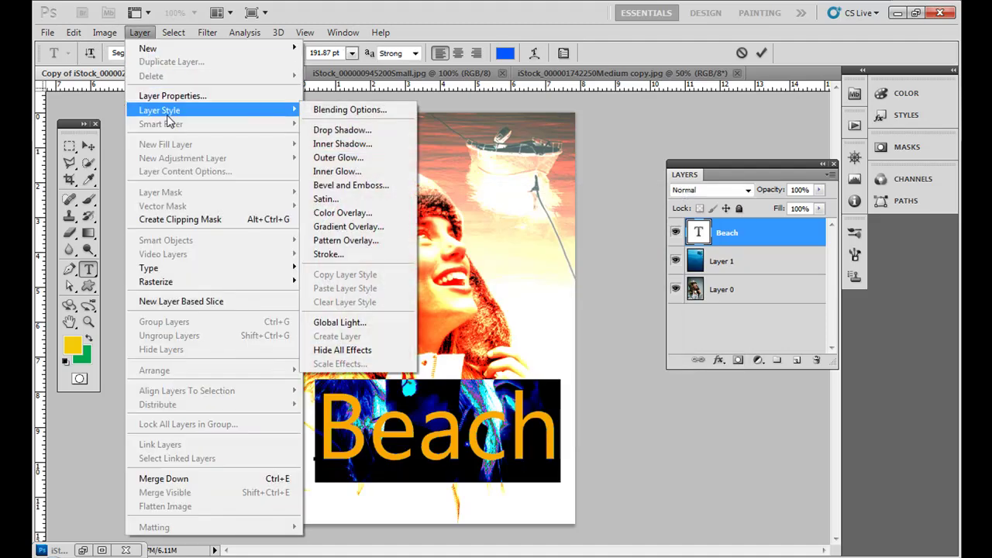
{"action": "left_click", "coordinate": [353, 131]}
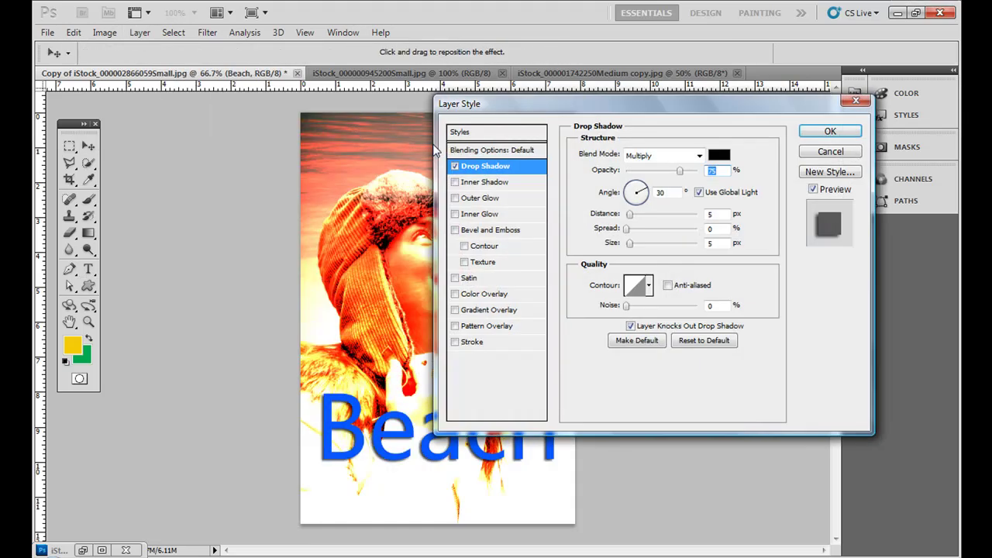
{"action": "left_click_drag", "start_coordinate": [490, 115], "coordinate": [530, 106]}
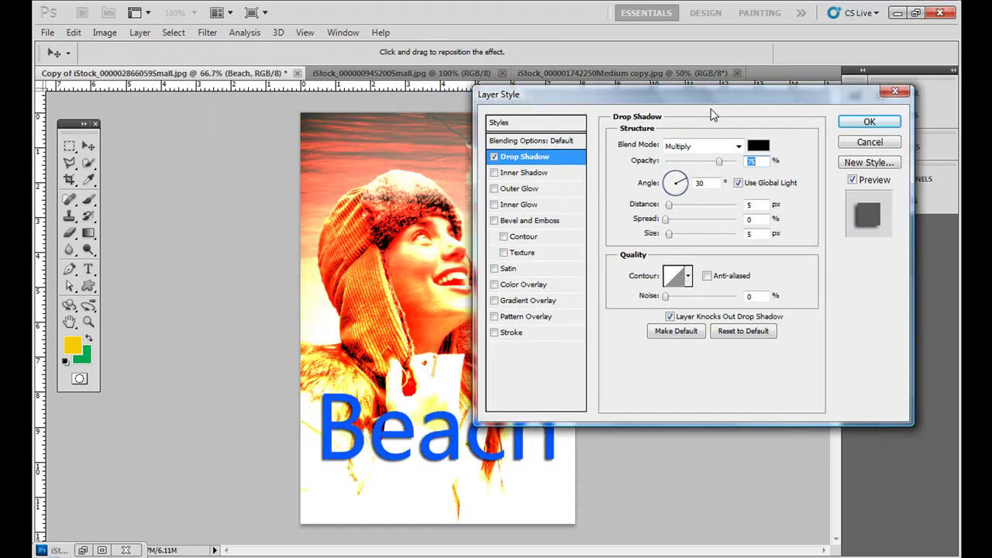
{"action": "left_click", "coordinate": [870, 128]}
Step: Nudge the Beach text further down so it sits centred near the bottom edge
{"action": "left_click", "coordinate": [69, 147]}
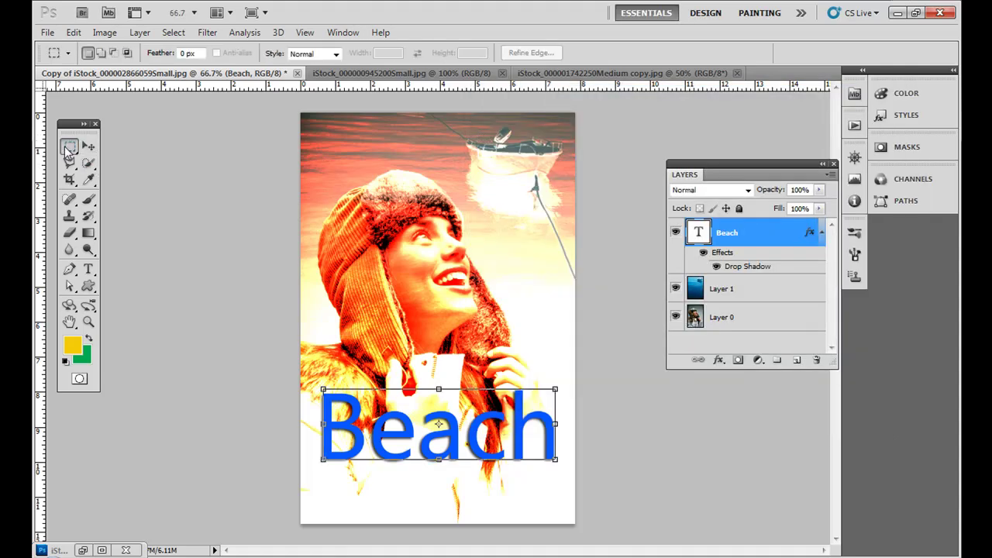
{"action": "left_click", "coordinate": [88, 146]}
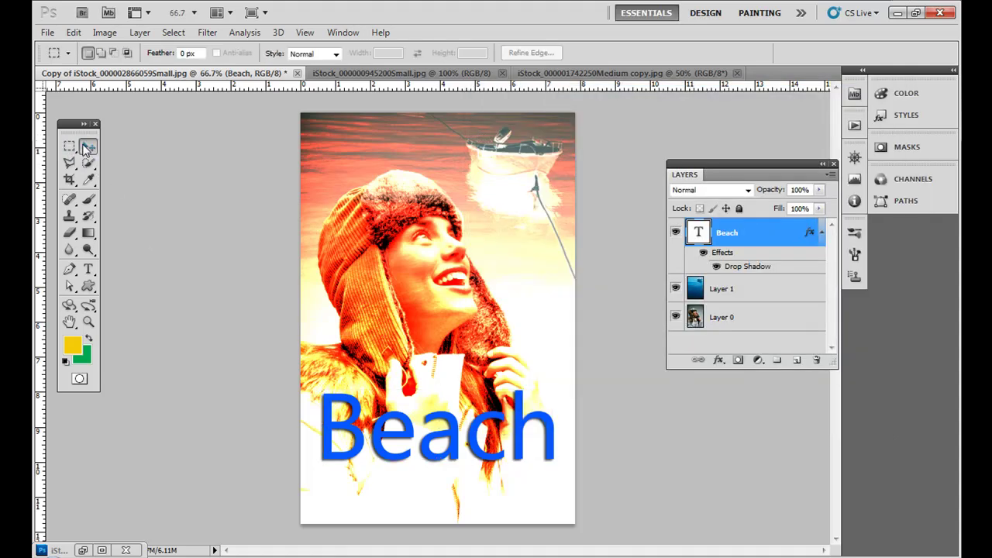
{"action": "left_click_drag", "start_coordinate": [361, 409], "coordinate": [375, 462]}
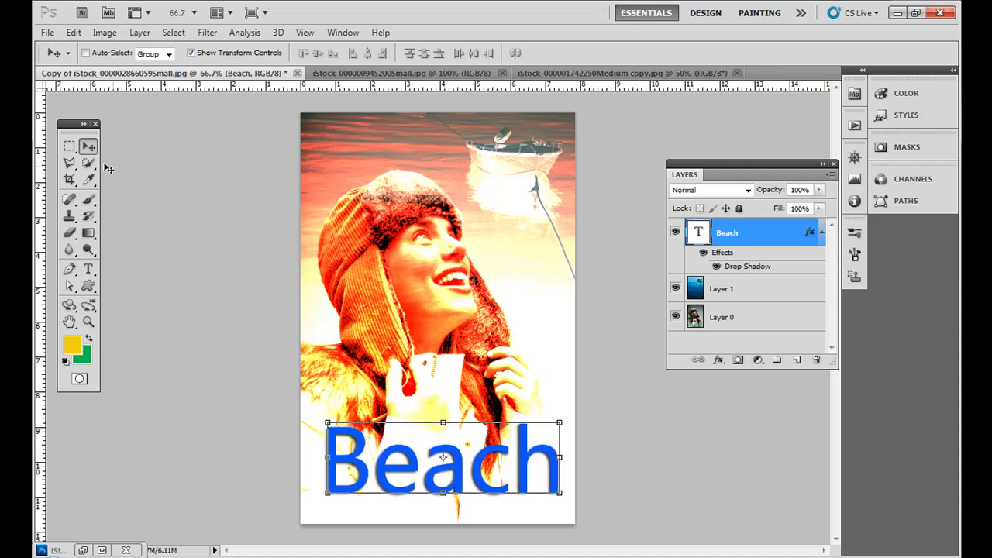
{"action": "left_click", "coordinate": [69, 147]}
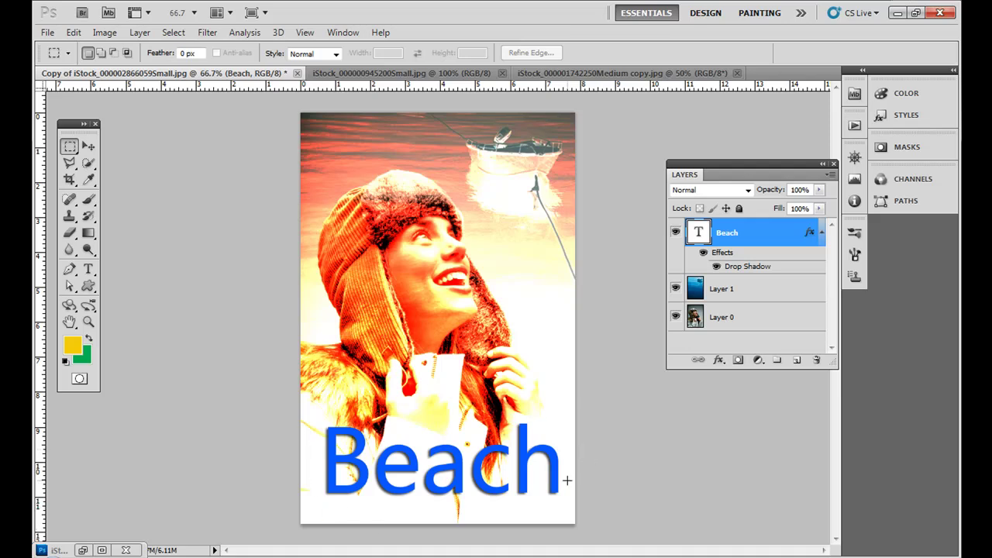
{"action": "left_click", "coordinate": [89, 146]}
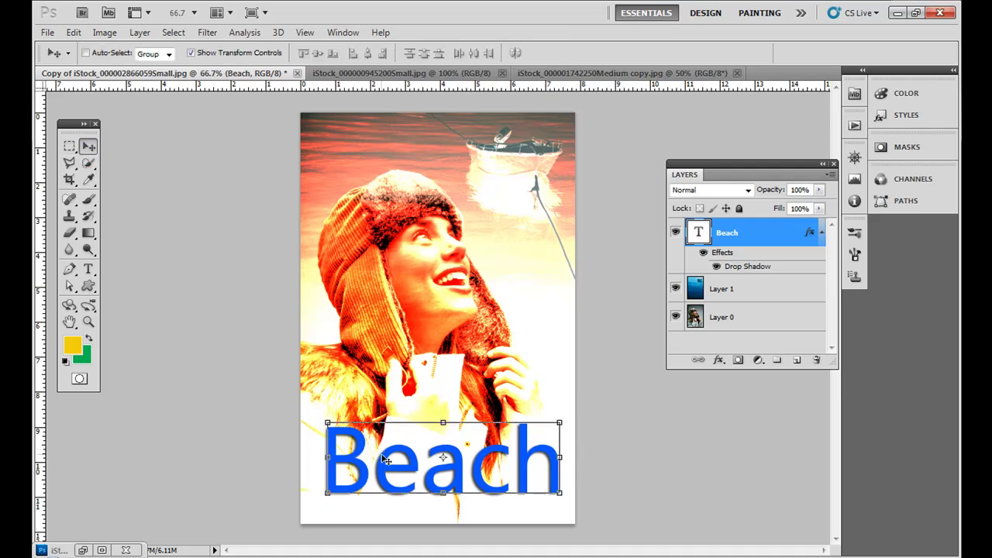
{"action": "left_click_drag", "start_coordinate": [385, 460], "coordinate": [380, 465]}
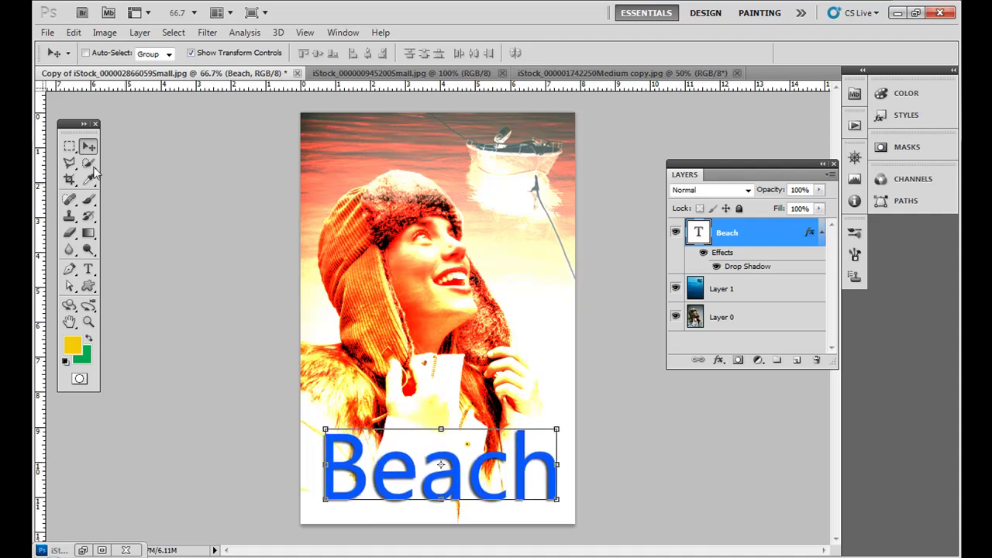
{"action": "left_click", "coordinate": [69, 146]}
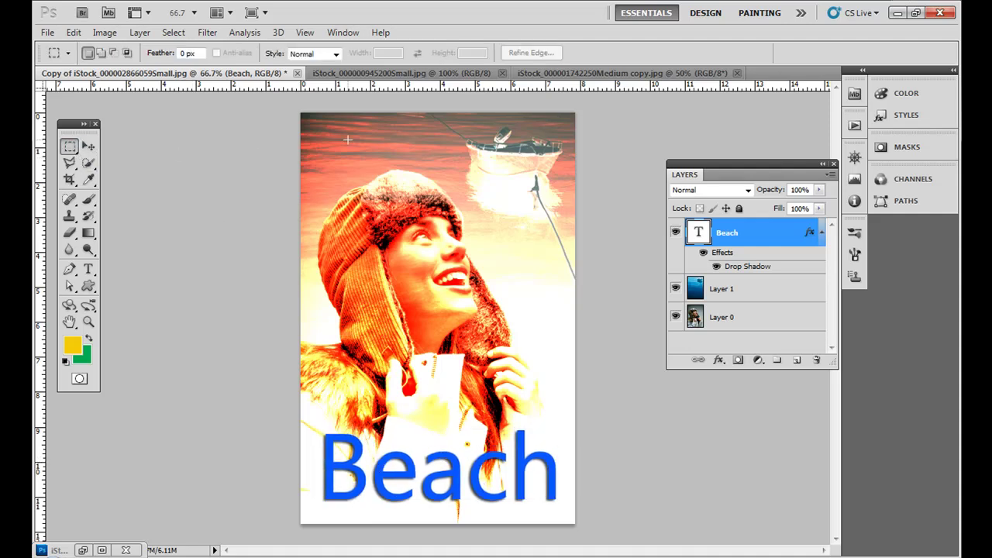